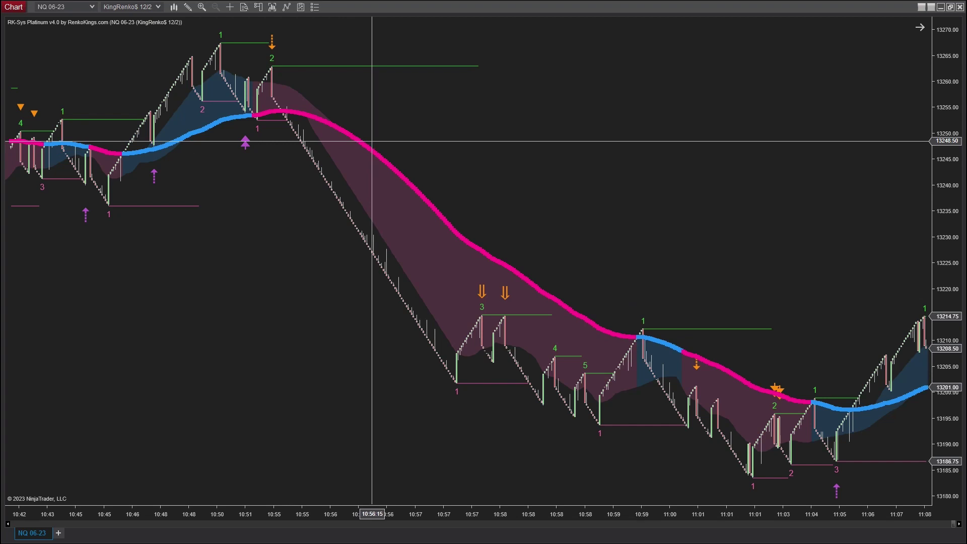
Toggle the chart crosshair off with a middle-click to return to the arrow pointer
middle_click(401, 142)
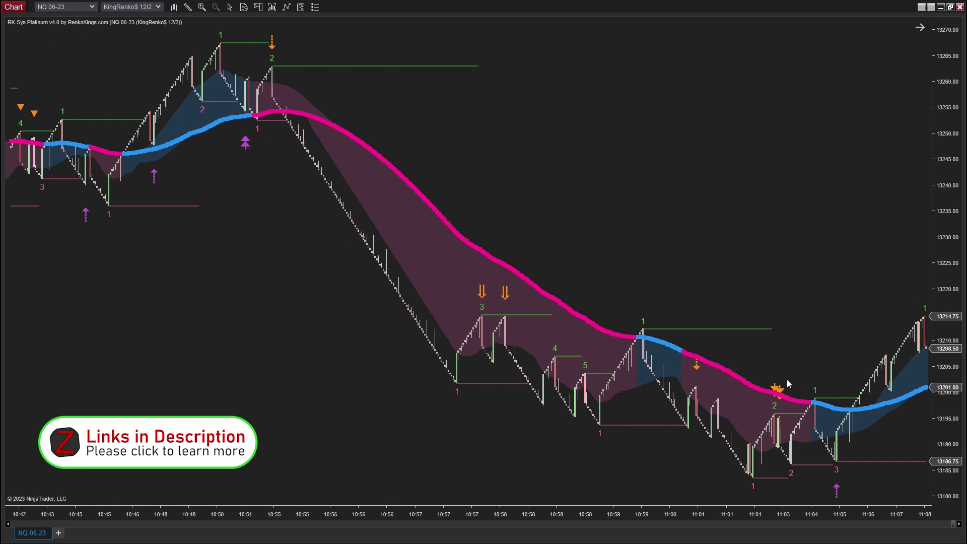
Add the HelloWin indicator from the HelloWin folder in the chart's Indicators dialog
right_click(467, 93)
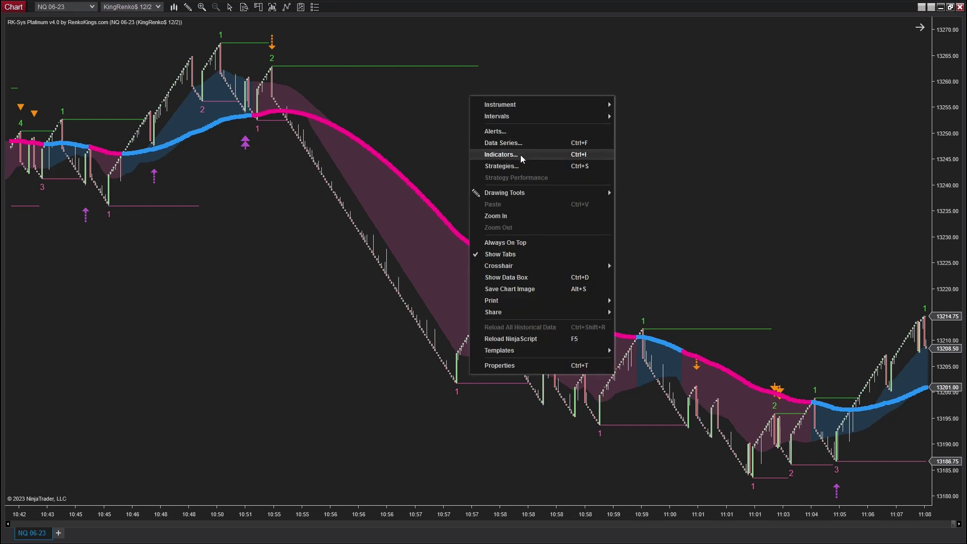
click(521, 156)
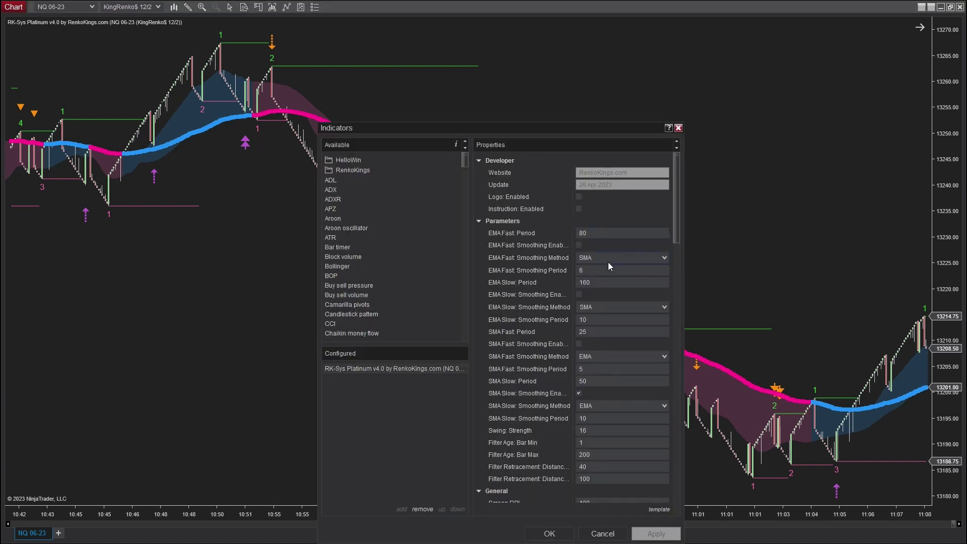
scroll(609, 266, down, 15)
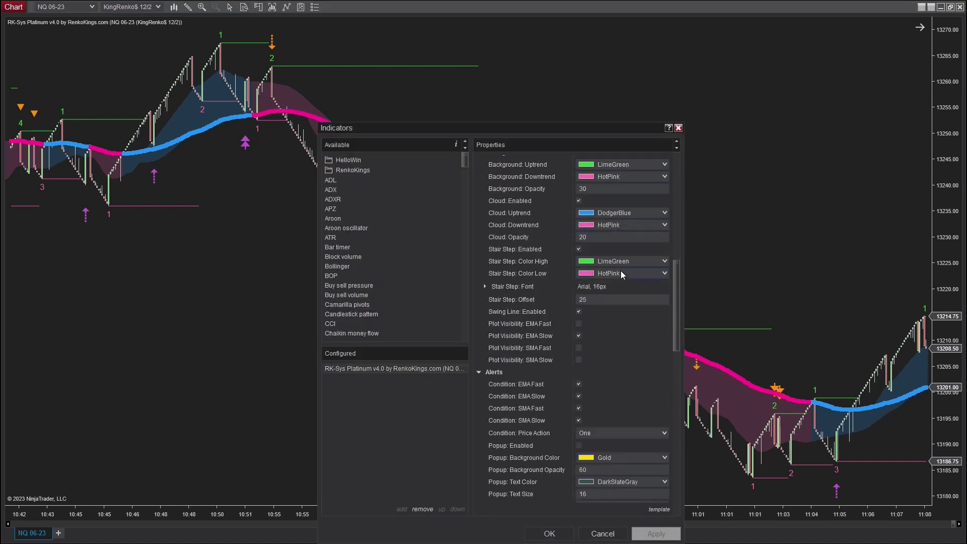
scroll(621, 271, down, 8)
drag(403, 128, 406, 69)
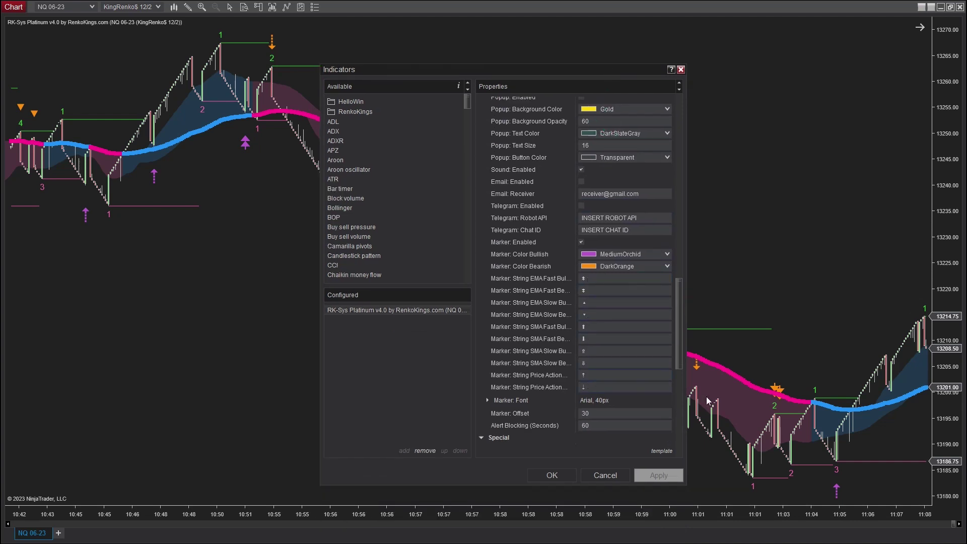
click(362, 102)
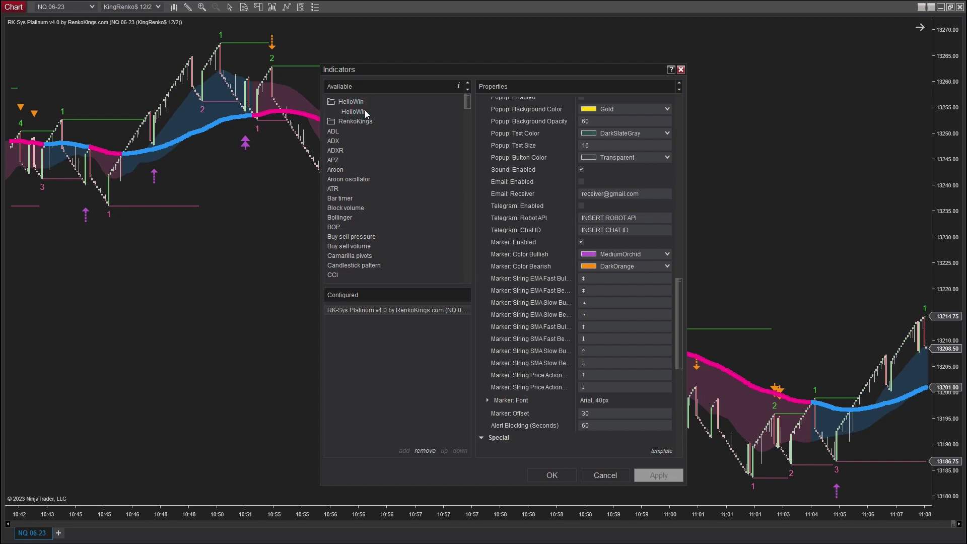
double_click(365, 111)
Set HelloWin's Round-Turn Commission (Ticks) to 1 and apply the indicator
scroll(579, 232, up, 10)
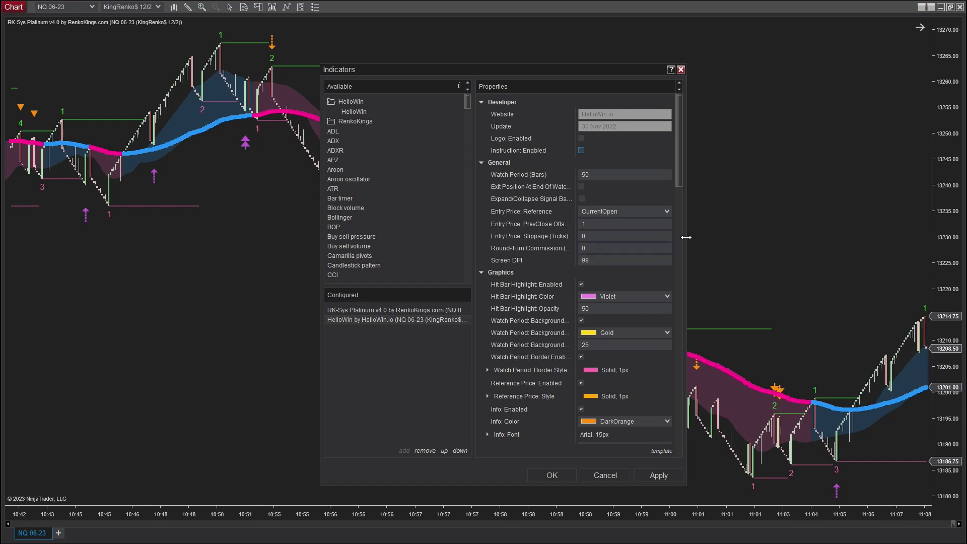
drag(686, 237, 776, 229)
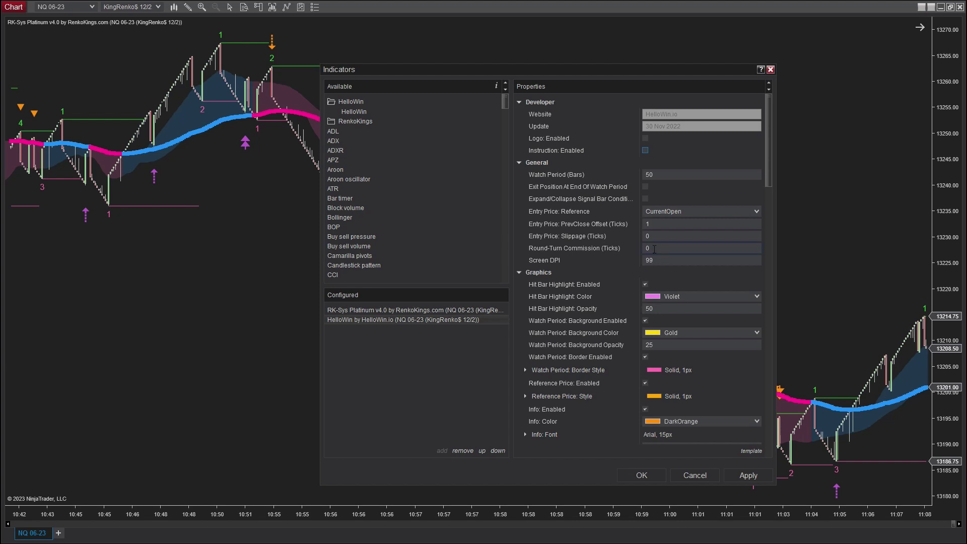
click(753, 248)
text(1)
click(648, 477)
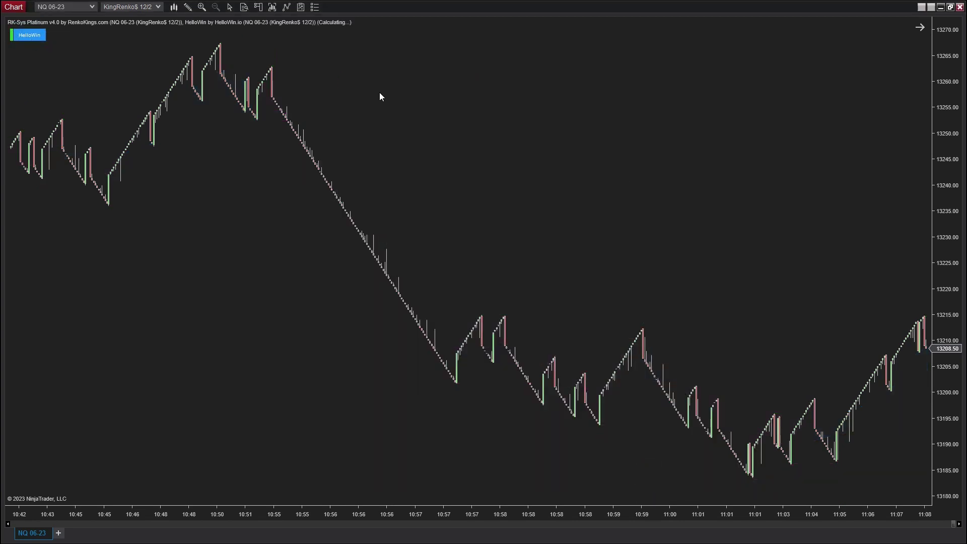
Rename Set 1 to 'Signal trade 3'
right_click(285, 111)
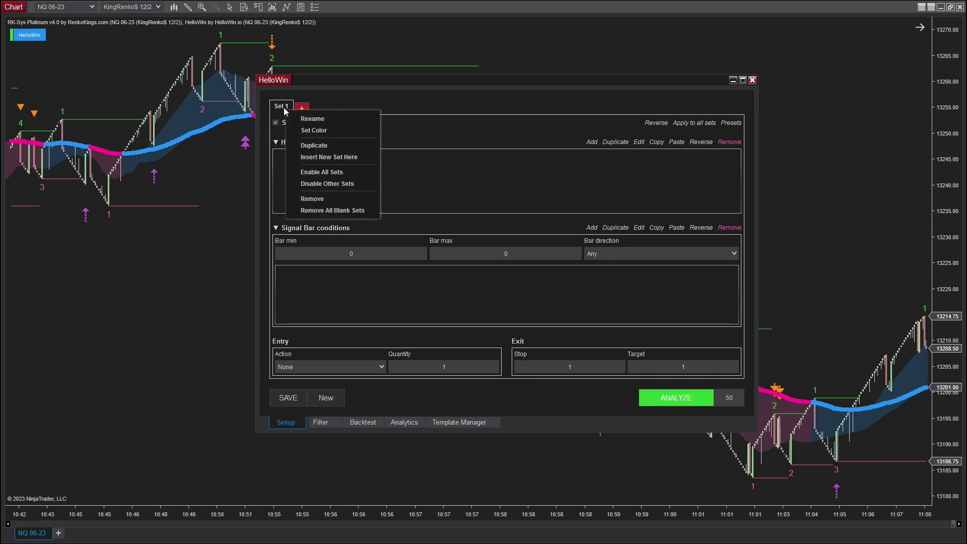
click(315, 119)
click(489, 269)
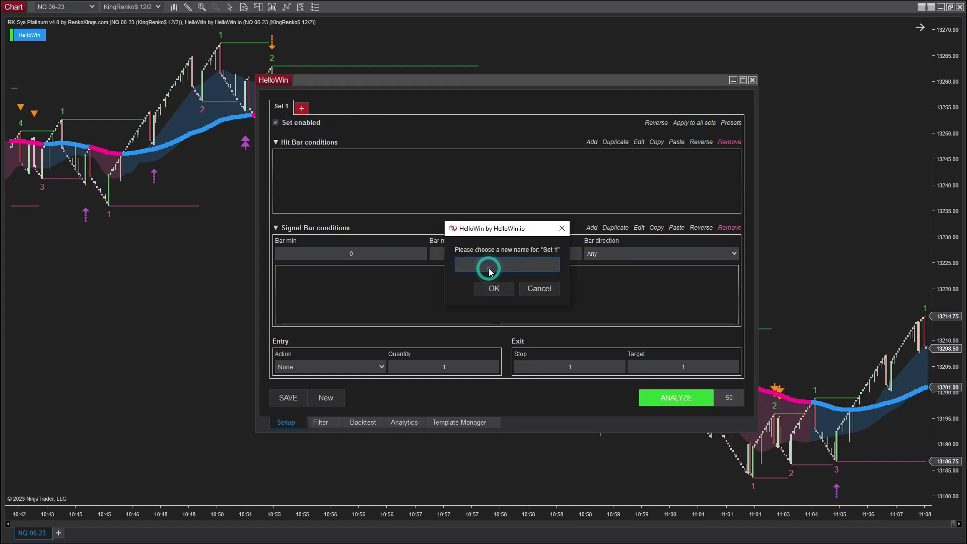
text(Signal trade)
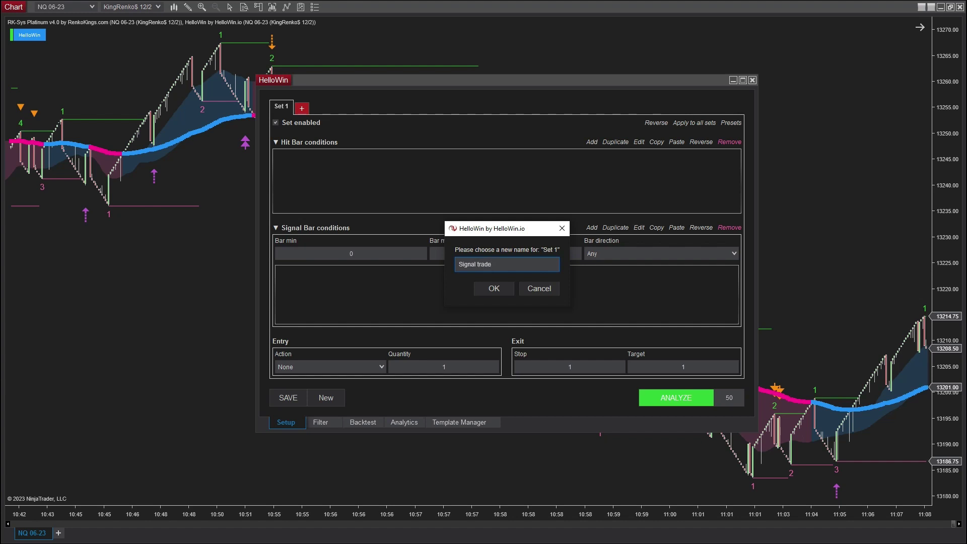
text( 3)
click(501, 292)
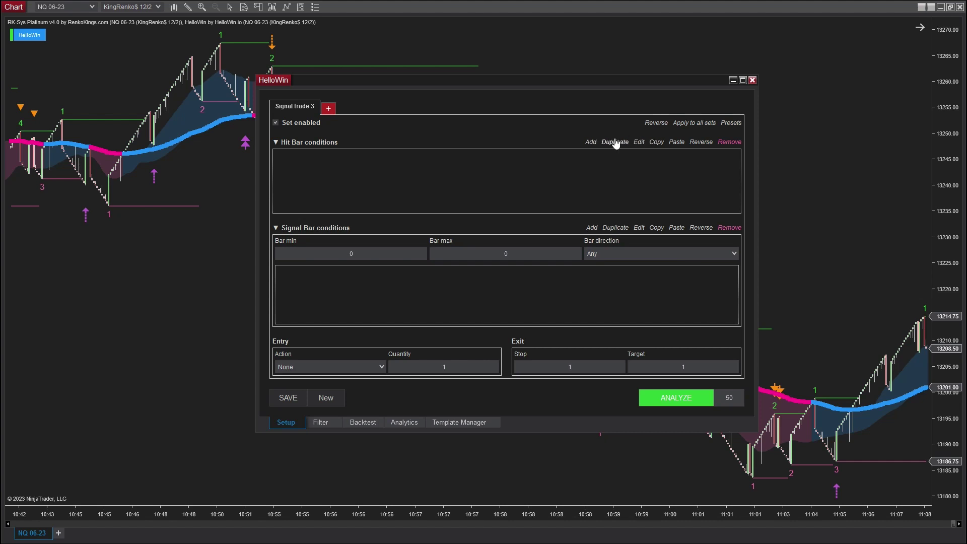
Add a Hit Bar condition: RK-Sys Platinum SignalPullbackMA equal to value 3
click(598, 143)
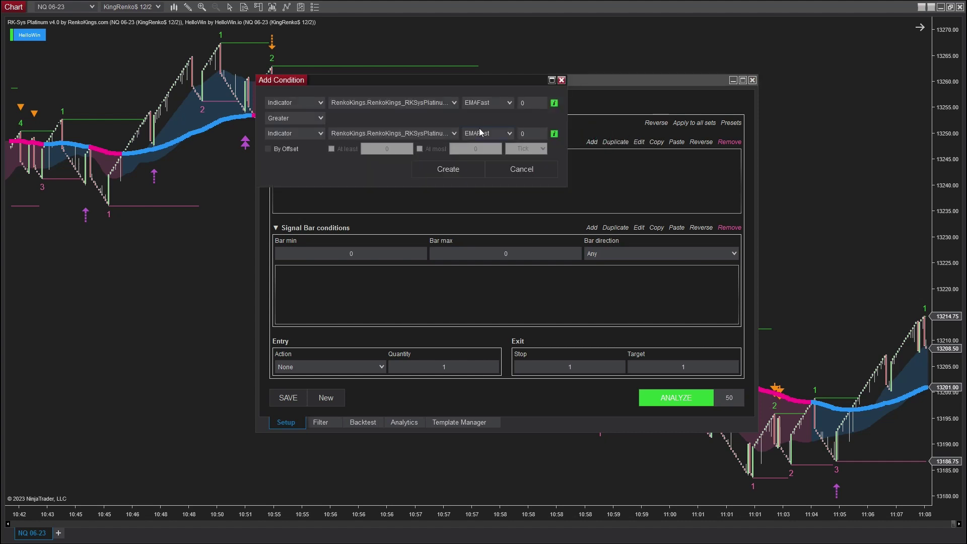
click(452, 104)
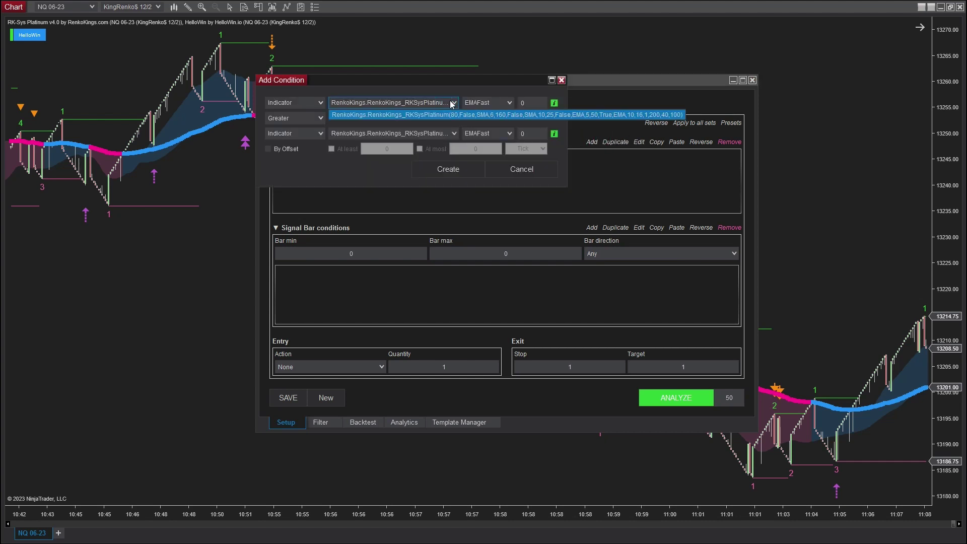
click(451, 103)
click(504, 104)
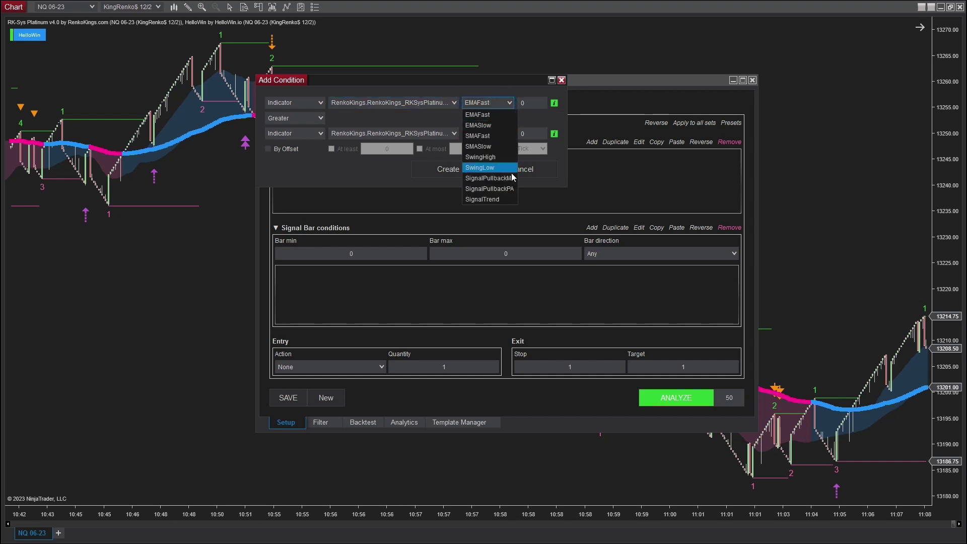
click(476, 179)
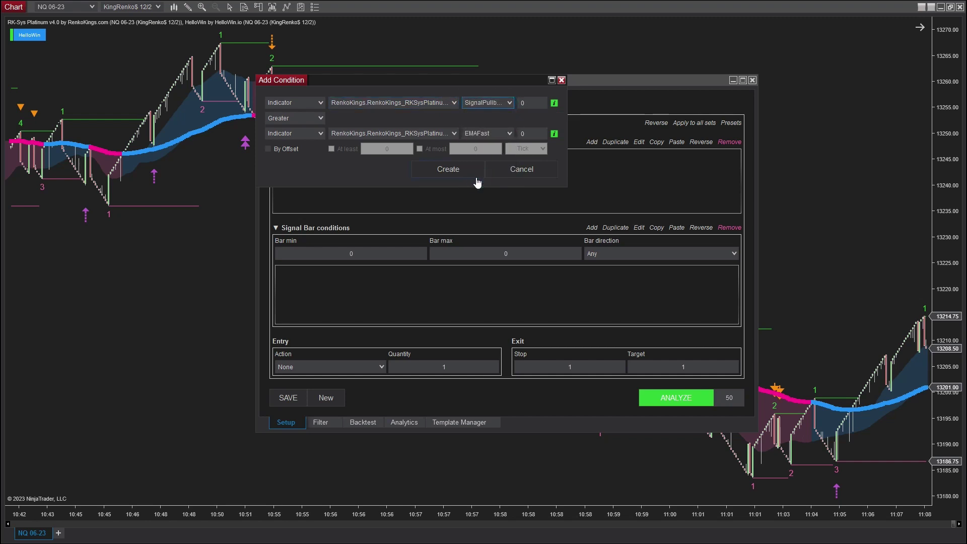
click(313, 119)
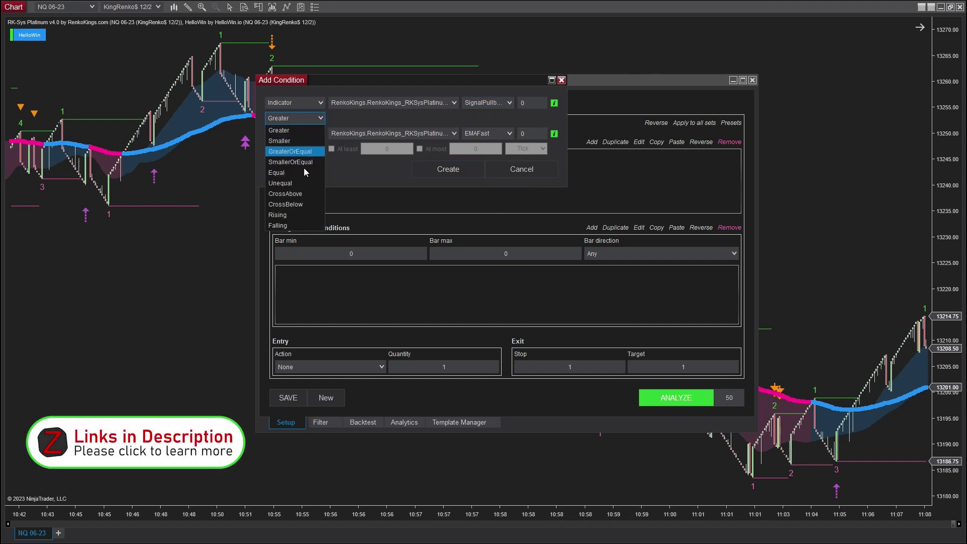
click(303, 172)
click(305, 134)
click(310, 168)
click(337, 135)
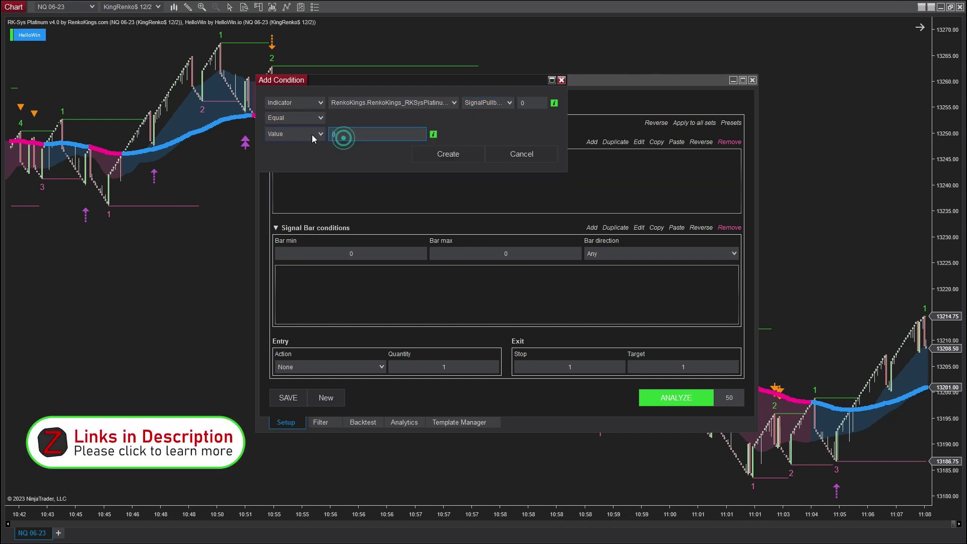
text(3)
click(440, 157)
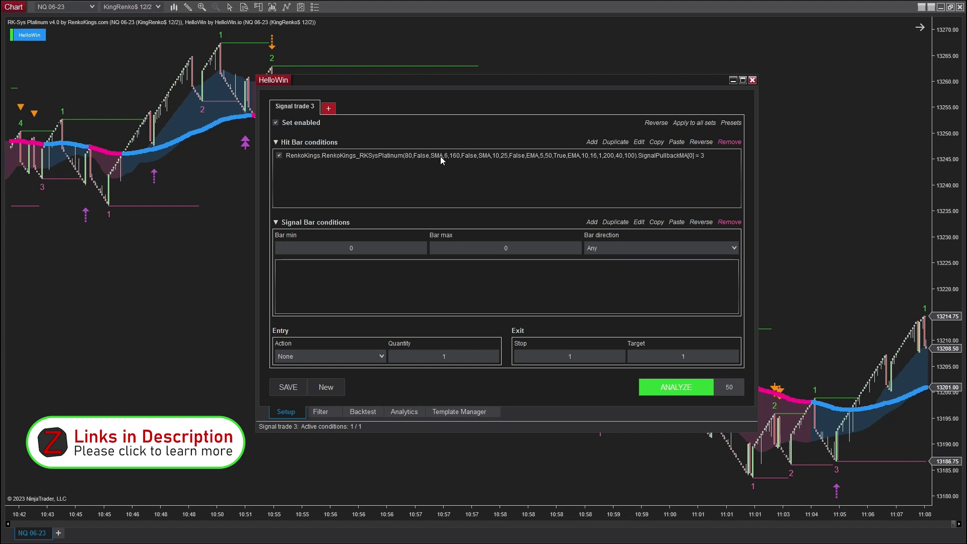
Rename the set to 'Signal trade Pullback MA 3'
right_click(297, 111)
click(324, 127)
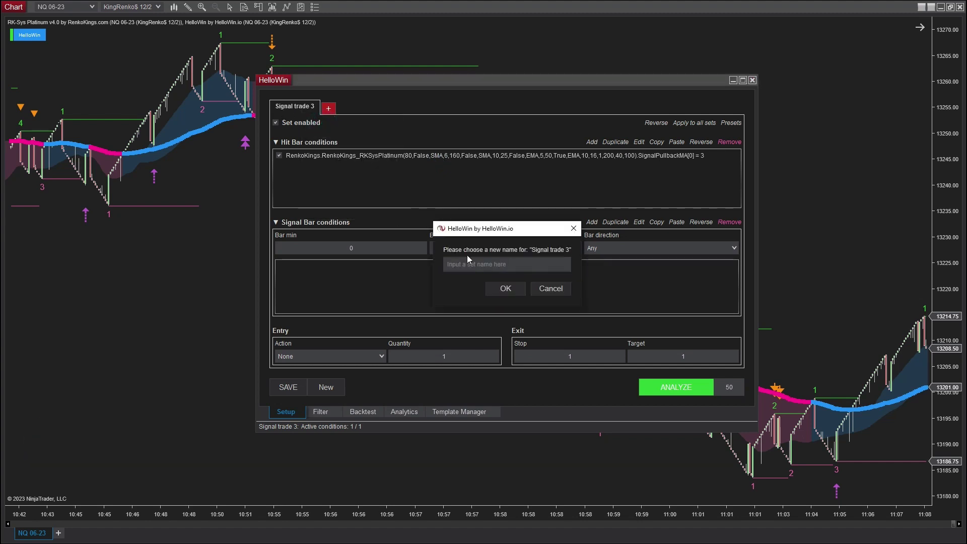
click(479, 266)
text(Signal)
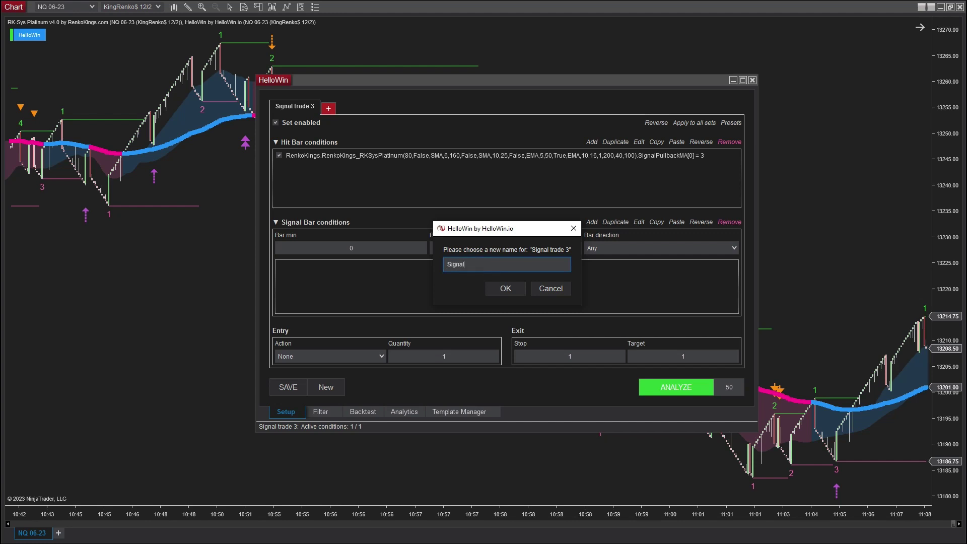
text( trade MA 3)
click(485, 266)
text(Pullback MA 3)
click(516, 264)
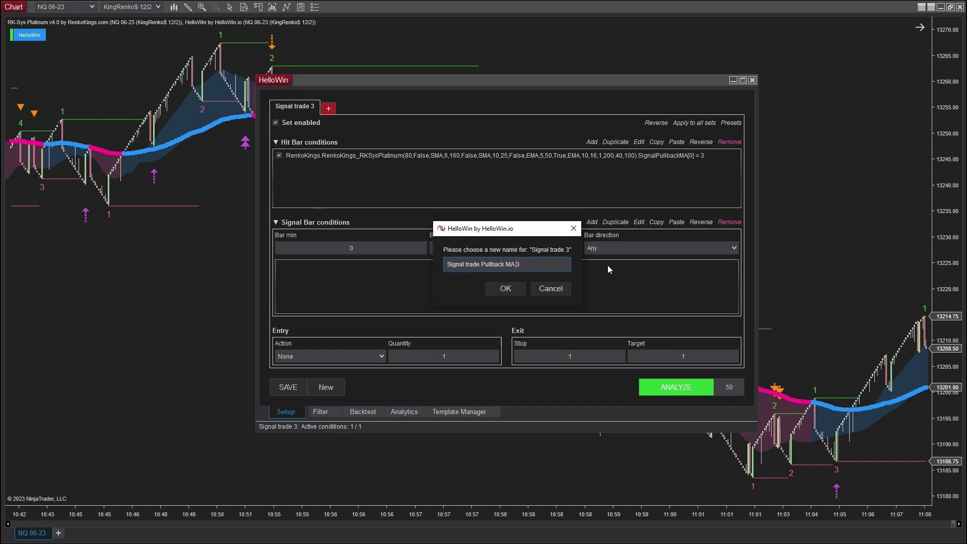
click(506, 291)
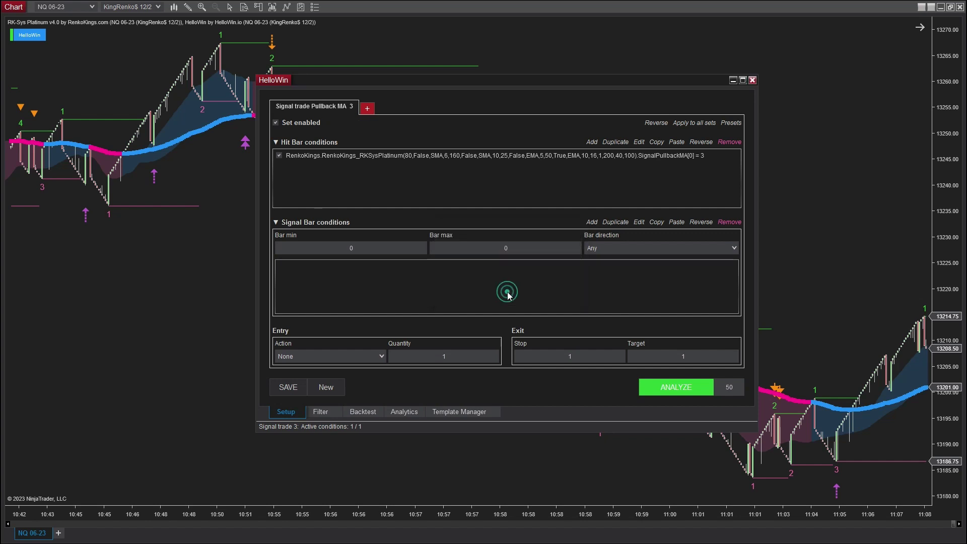
Duplicate the set and name the copy 'Signal trade Pullback MA -3'
right_click(351, 112)
click(384, 144)
right_click(397, 103)
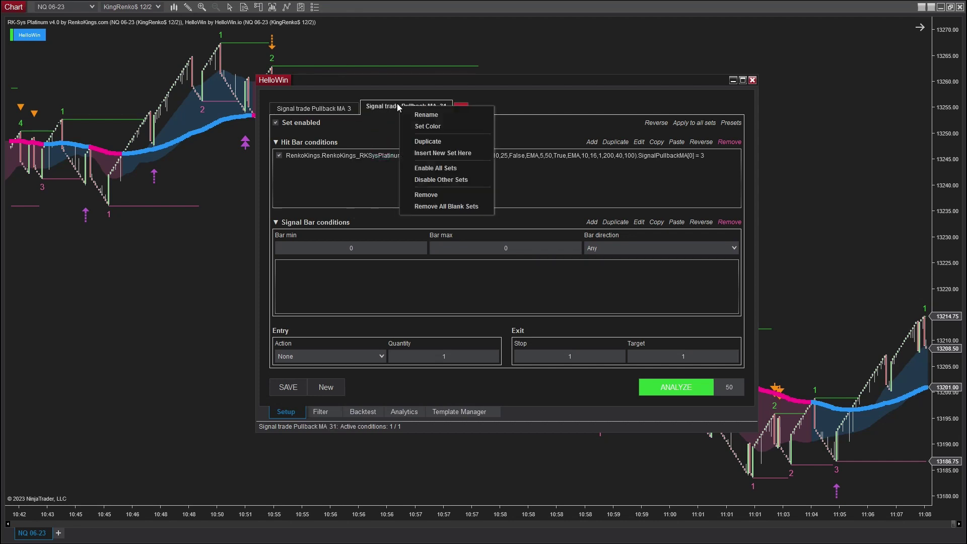
click(426, 114)
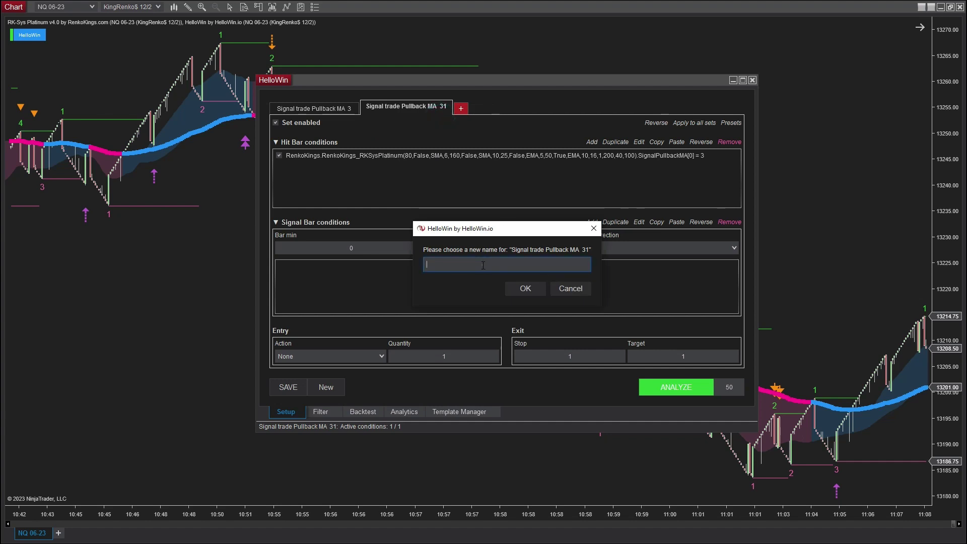
text(Signal trade Pullback MA  -3)
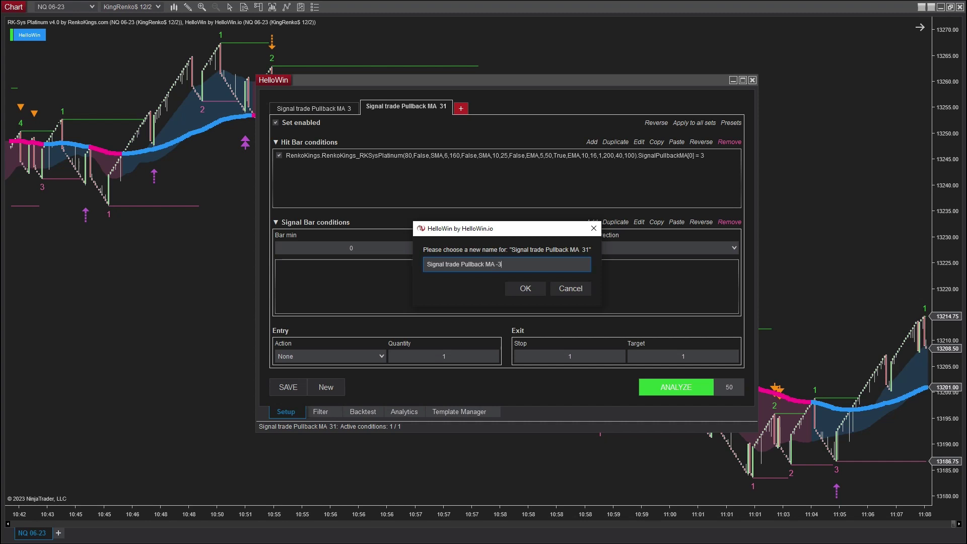
click(525, 289)
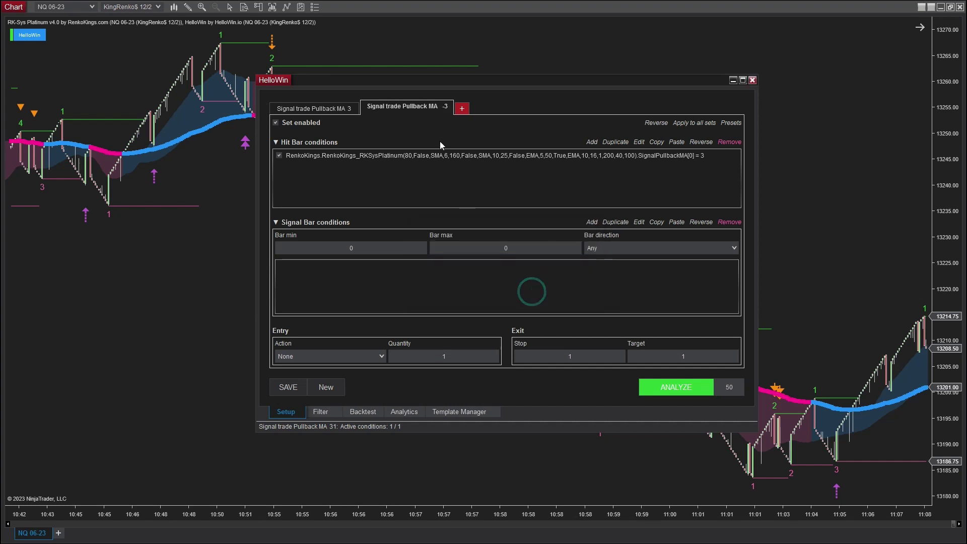
Change the copy's Hit Bar condition value to -3
double_click(430, 155)
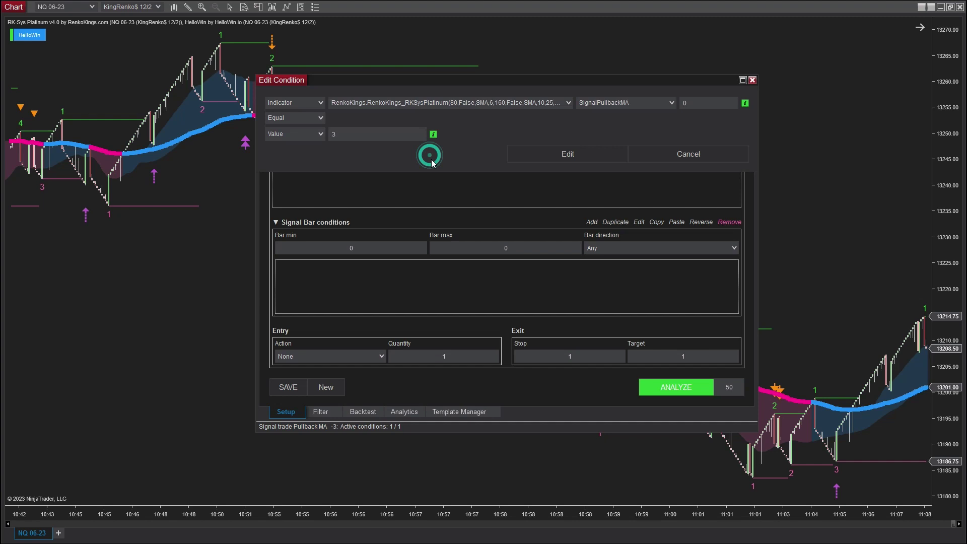
click(331, 134)
text(-3)
click(620, 154)
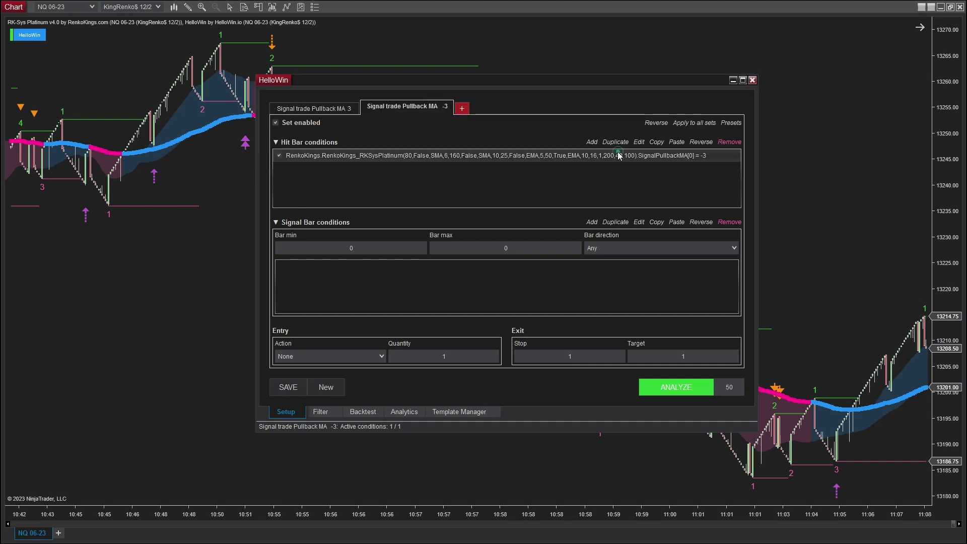
Set the Pullback MA 3 set to Up bar direction with a Buy action
click(312, 107)
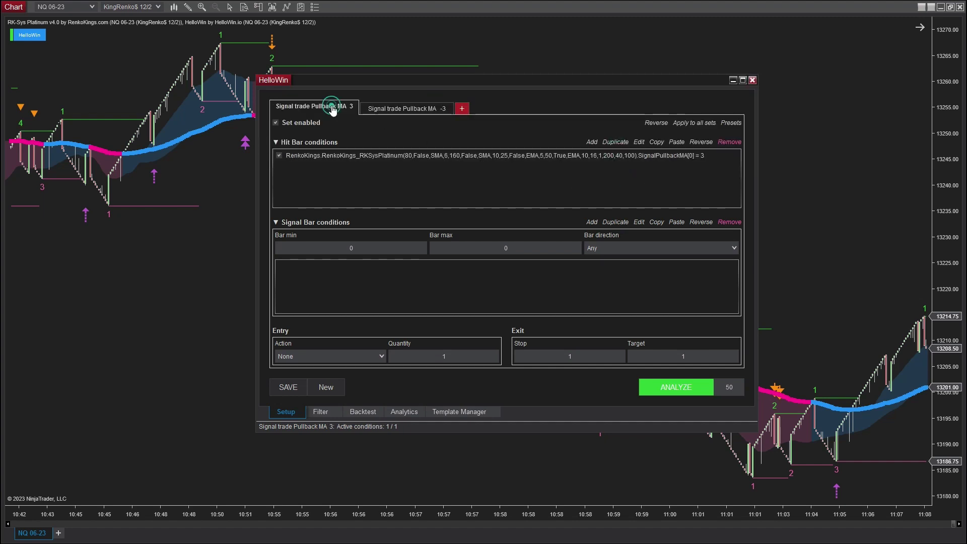
click(631, 246)
click(630, 271)
click(352, 356)
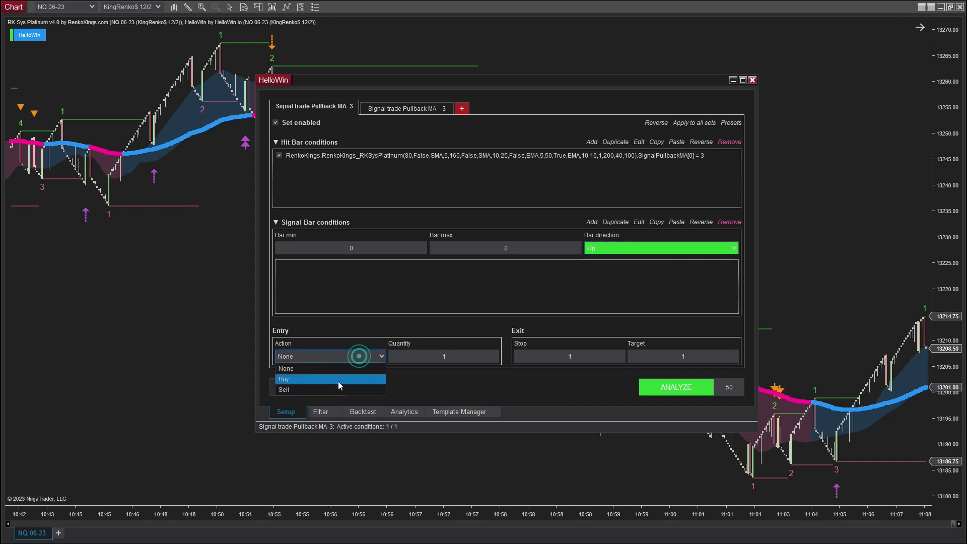
click(287, 384)
Set the Pullback MA -3 set to Down bar direction with a Sell action
click(401, 107)
click(668, 251)
click(603, 276)
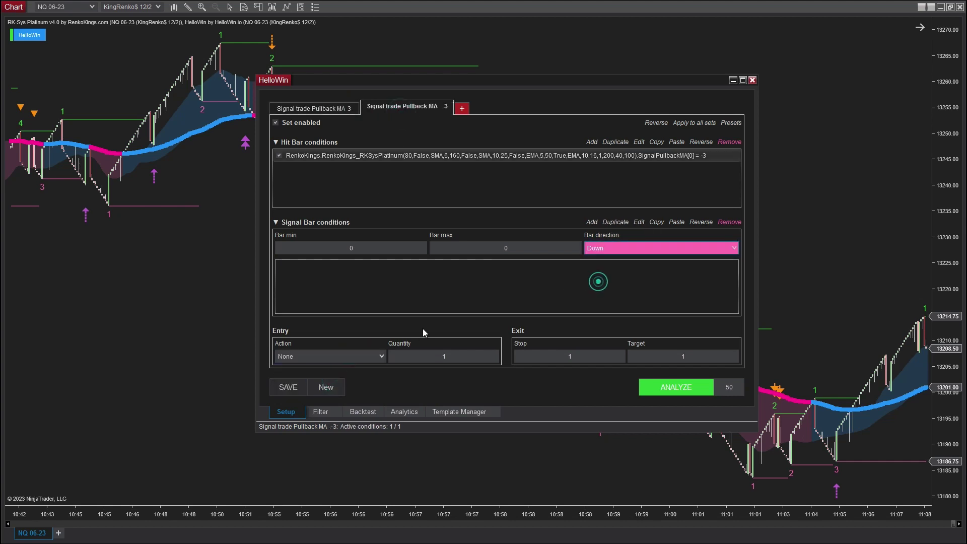
click(353, 356)
click(332, 393)
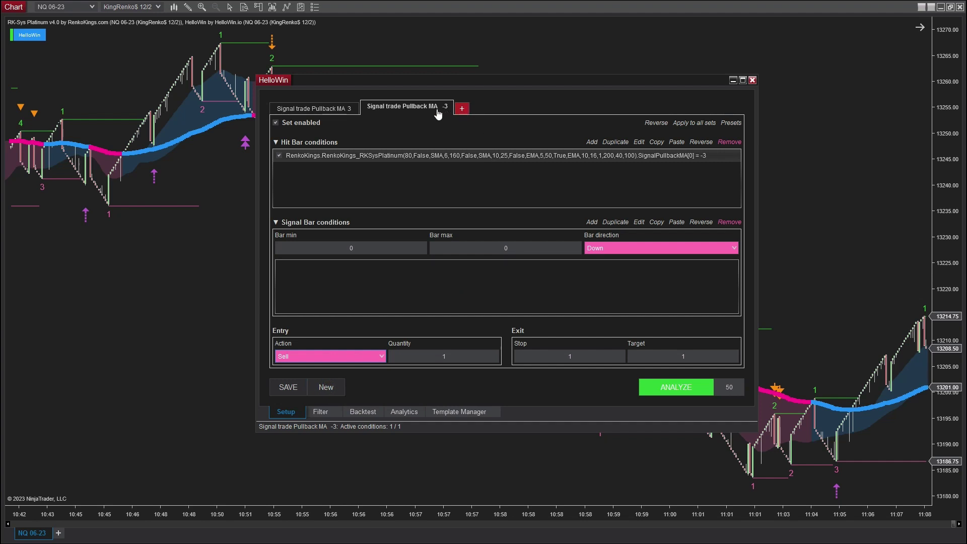
right_click(333, 108)
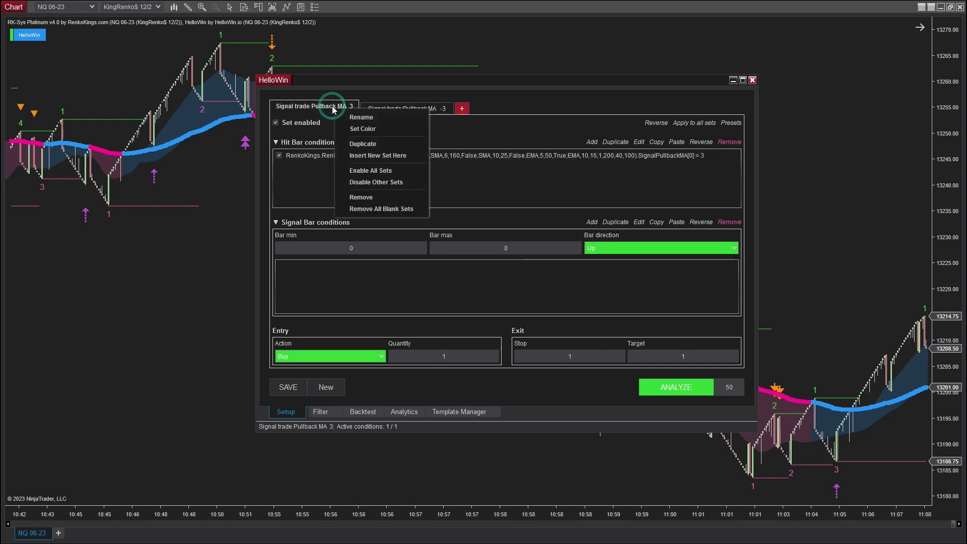
Add a new set named 'Signal trade Pullback MA 4'
click(450, 112)
click(462, 108)
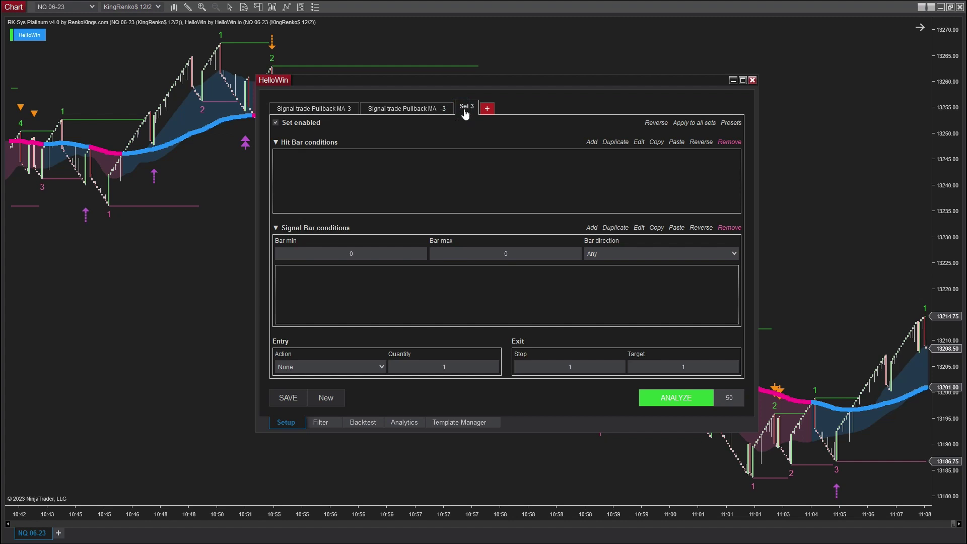
right_click(466, 106)
click(493, 120)
text(Signal t)
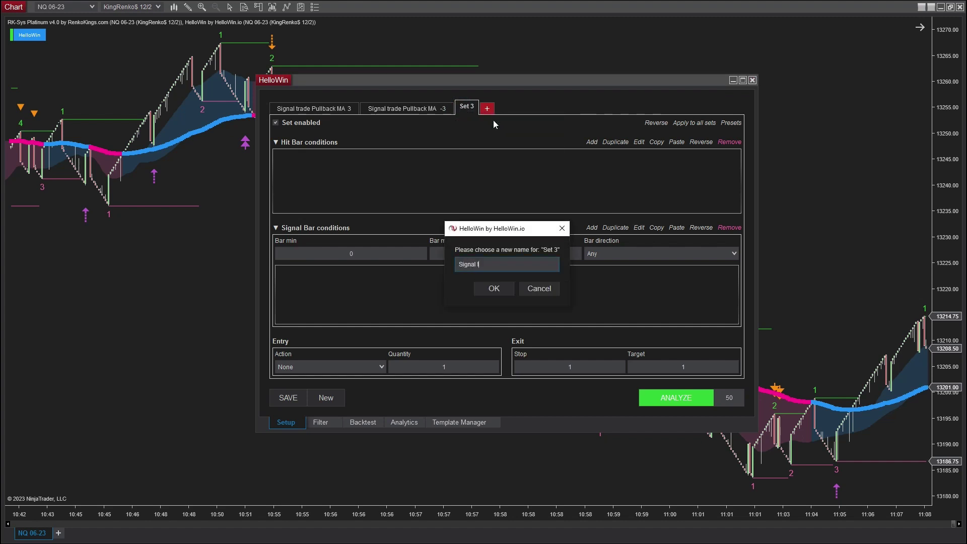
text(rade Pullback MA  4)
key(Return)
Give it a Hit Bar condition of SignalPullbackMA equal to value 4
click(590, 141)
click(603, 103)
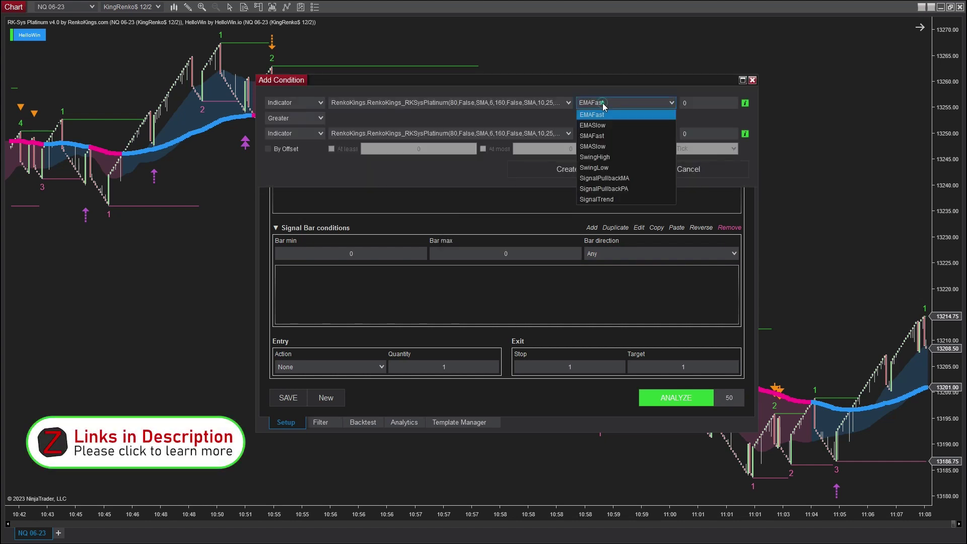
click(628, 176)
click(302, 118)
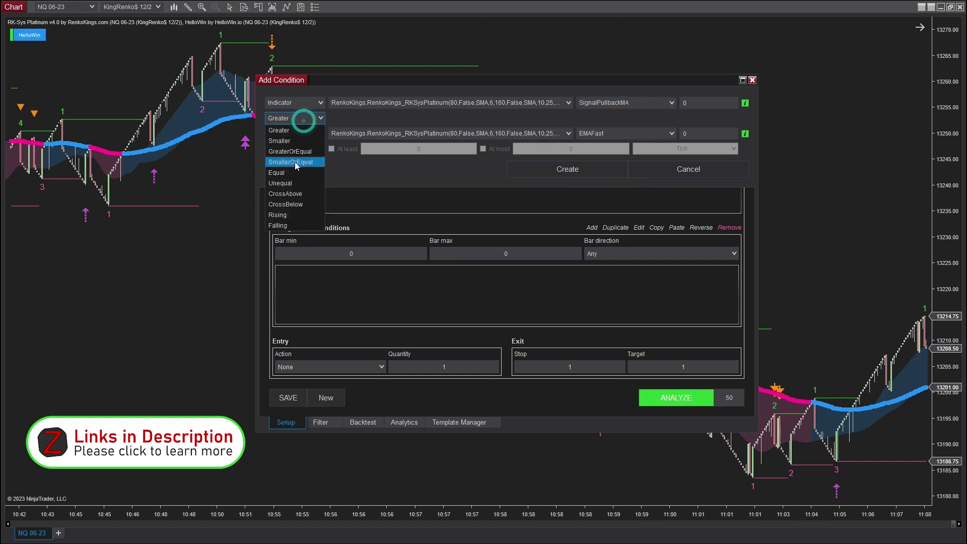
click(294, 173)
click(304, 133)
click(304, 166)
click(328, 133)
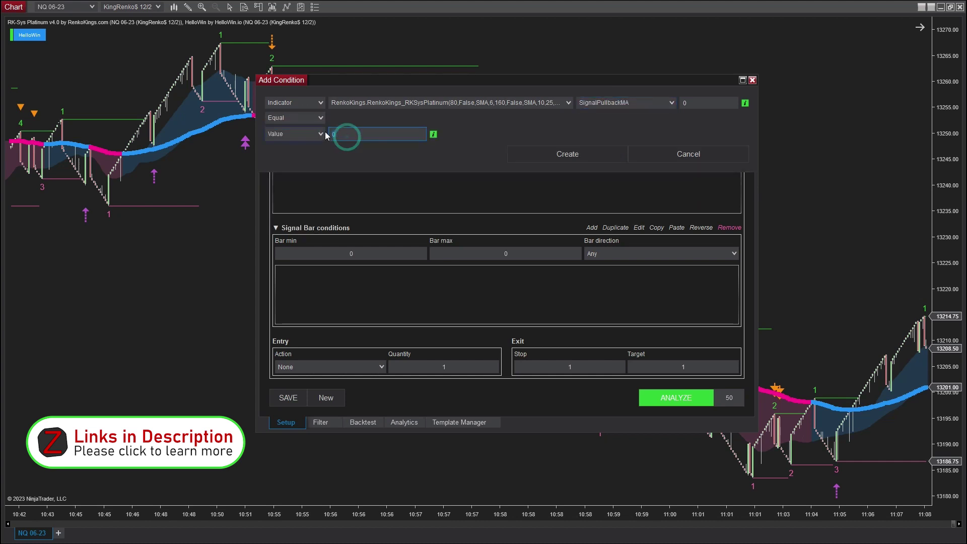
text(4)
click(566, 154)
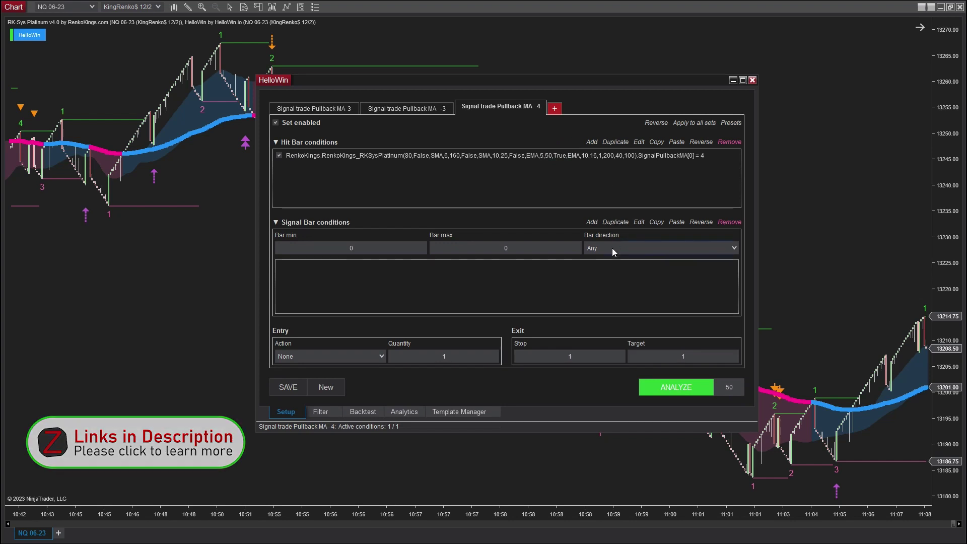
click(494, 173)
Add a fourth set named 'Signal trade Pullback MA -4'
click(555, 108)
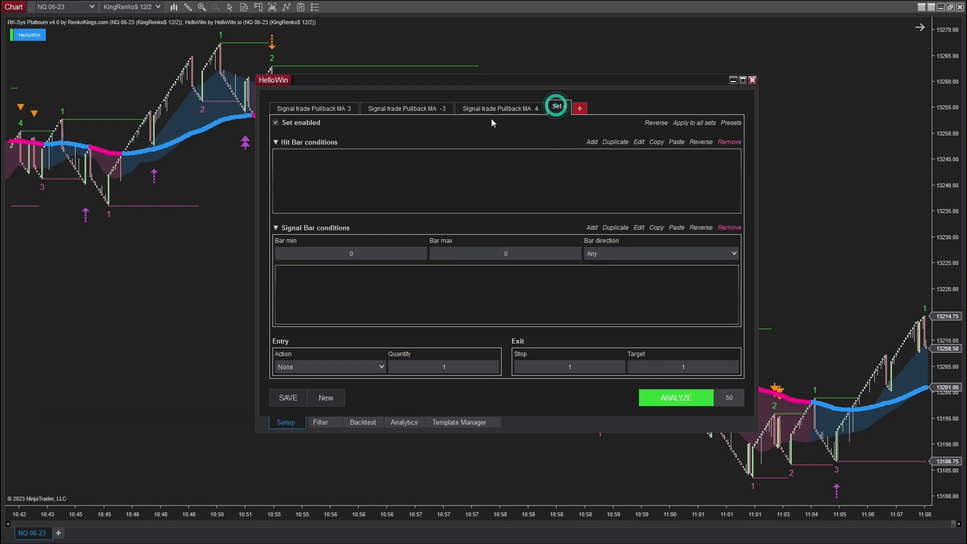
double_click(558, 107)
text(Sign)
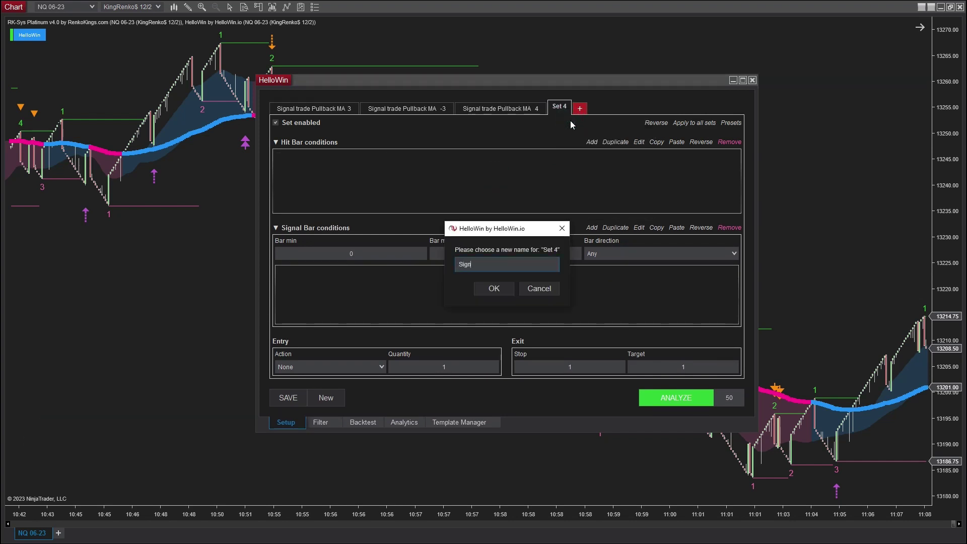
text(al trade Pullback MA)
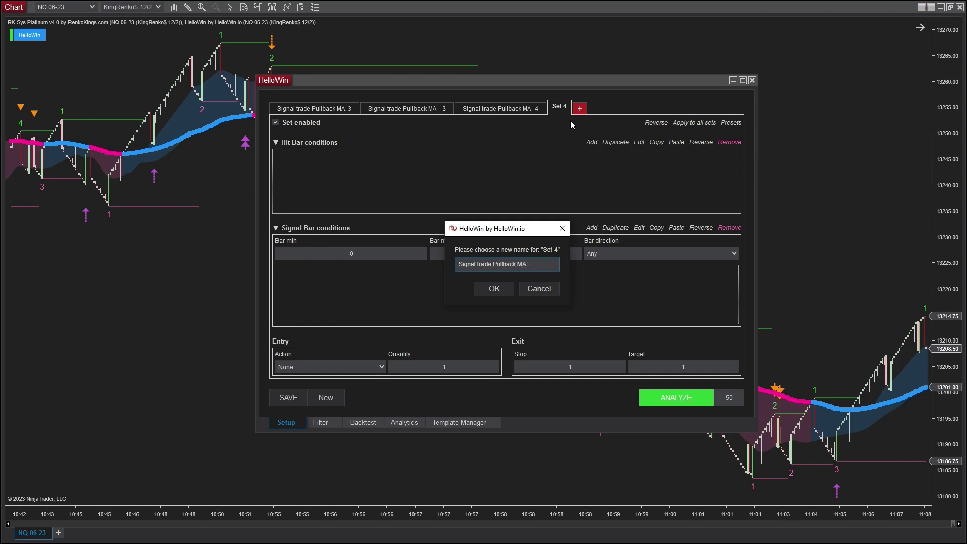
text( -4)
key(Return)
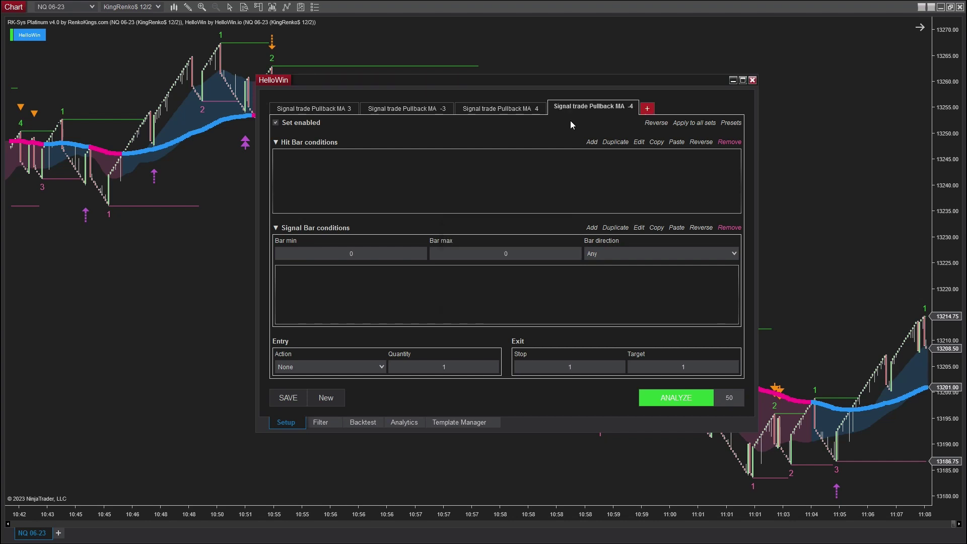
Add a Hit Bar condition of SignalPullbackMA equal to value -4
click(590, 142)
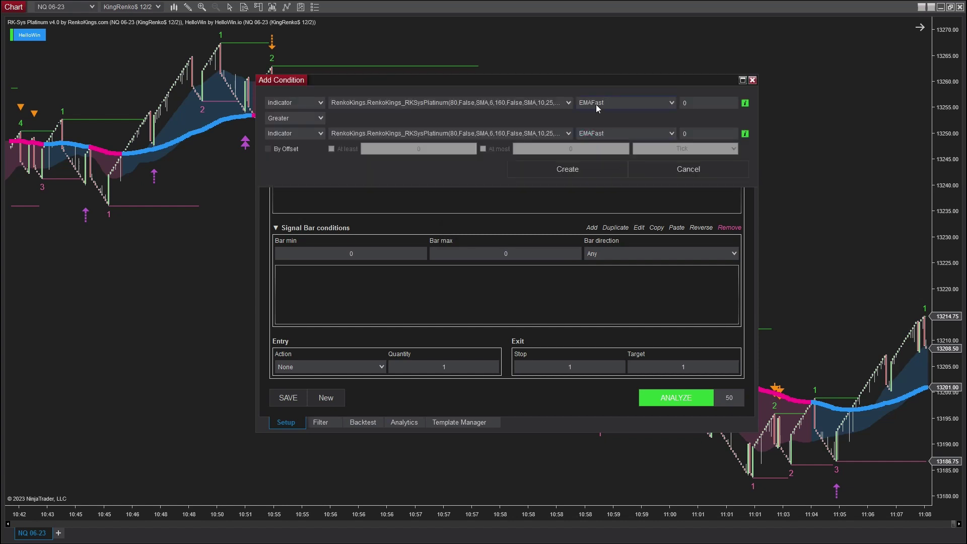
click(568, 103)
click(567, 115)
click(671, 103)
click(627, 174)
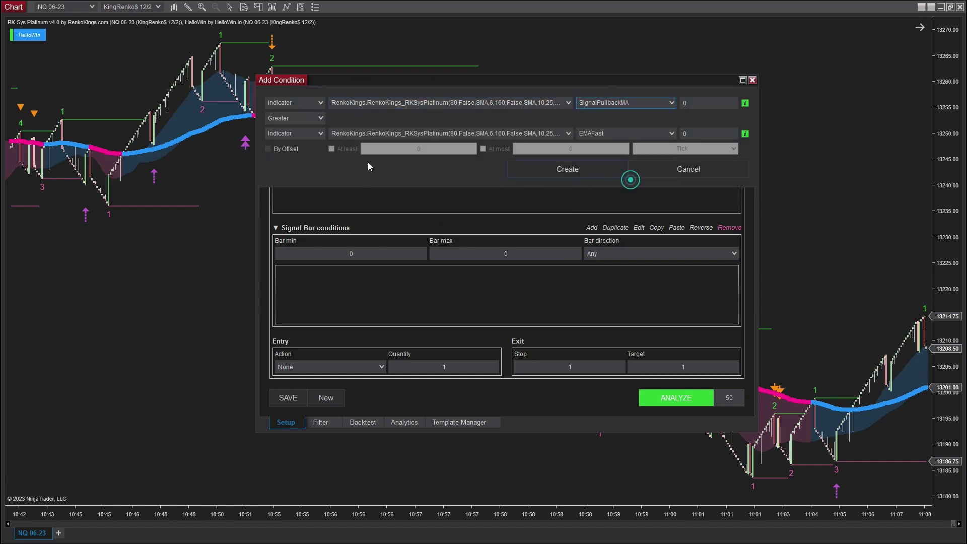
click(316, 119)
click(303, 173)
click(318, 134)
click(307, 165)
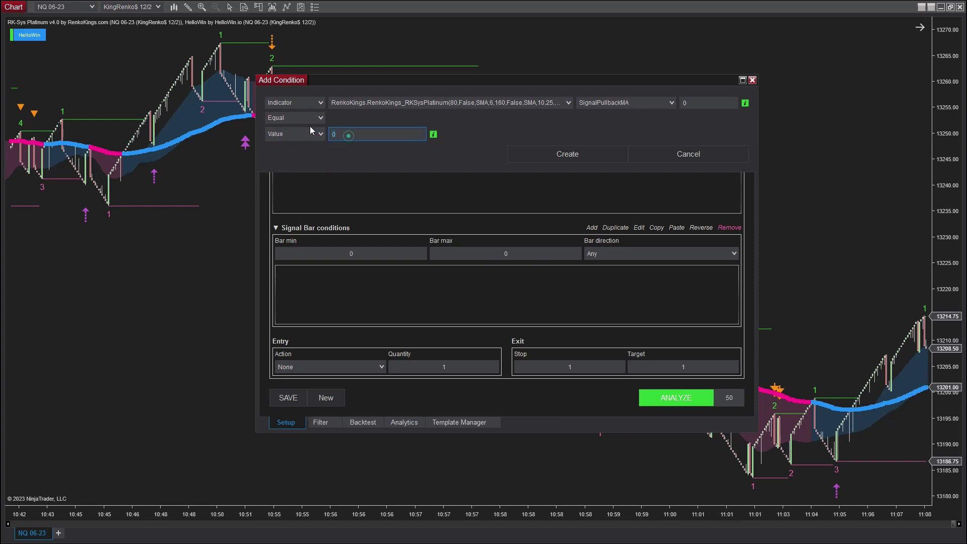
text(-4)
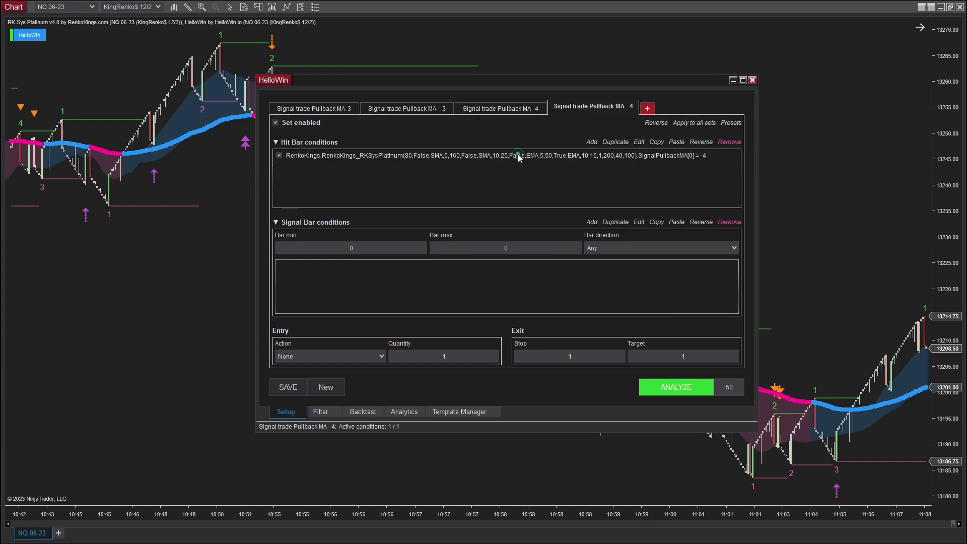
Set the -4 set to Down bar direction with a Sell action
click(603, 247)
click(611, 279)
click(354, 356)
click(291, 389)
click(513, 107)
Set the Pullback MA 4 set to Up bar direction with a Buy action, then review all sets
click(638, 247)
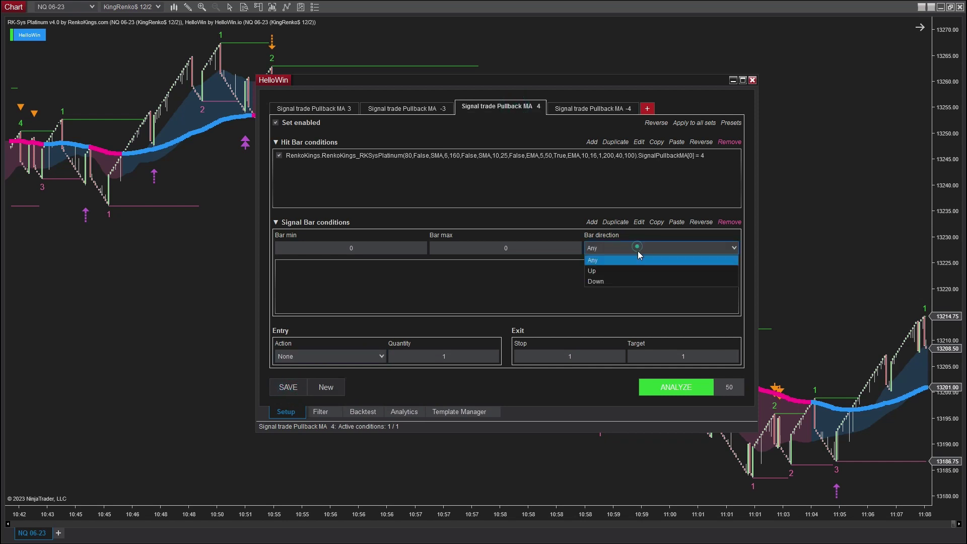
click(620, 271)
click(352, 356)
click(290, 377)
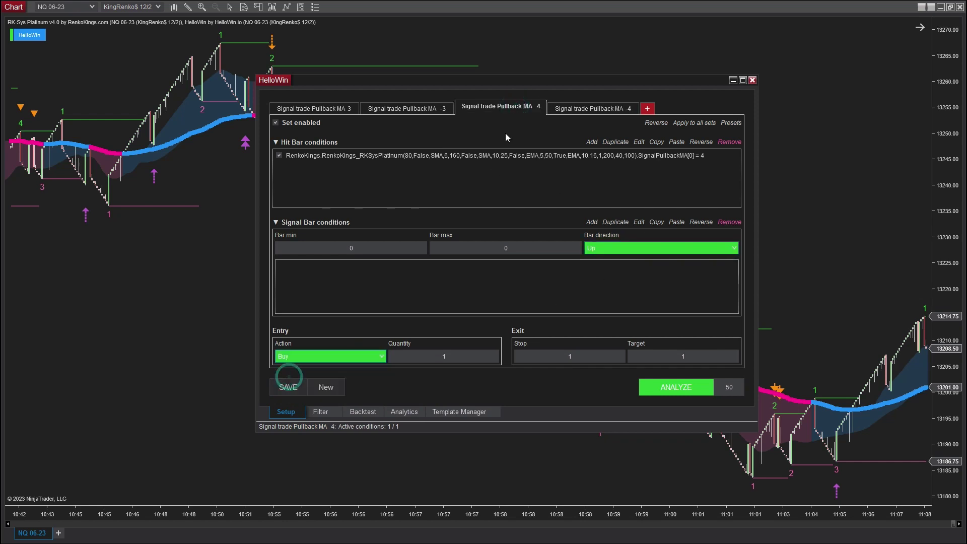
click(311, 109)
click(416, 108)
click(476, 108)
click(573, 108)
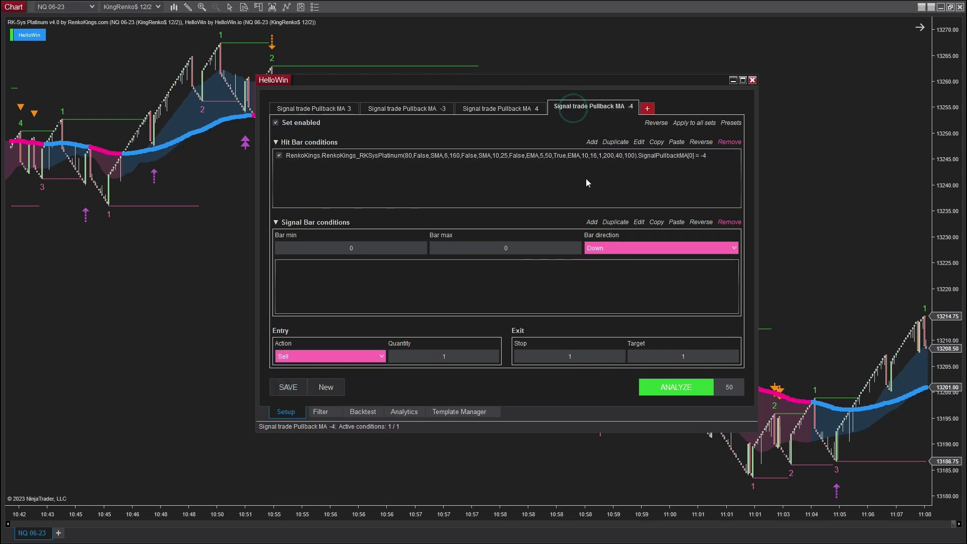
Enter stop 48 and target 160 and apply them to all sets
click(582, 357)
text(4)
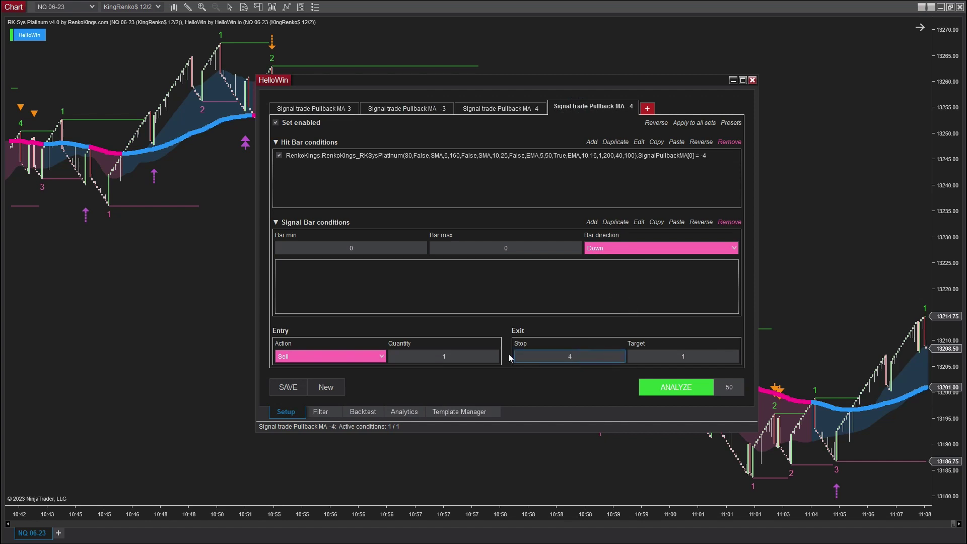
text(8)
click(691, 358)
text(160)
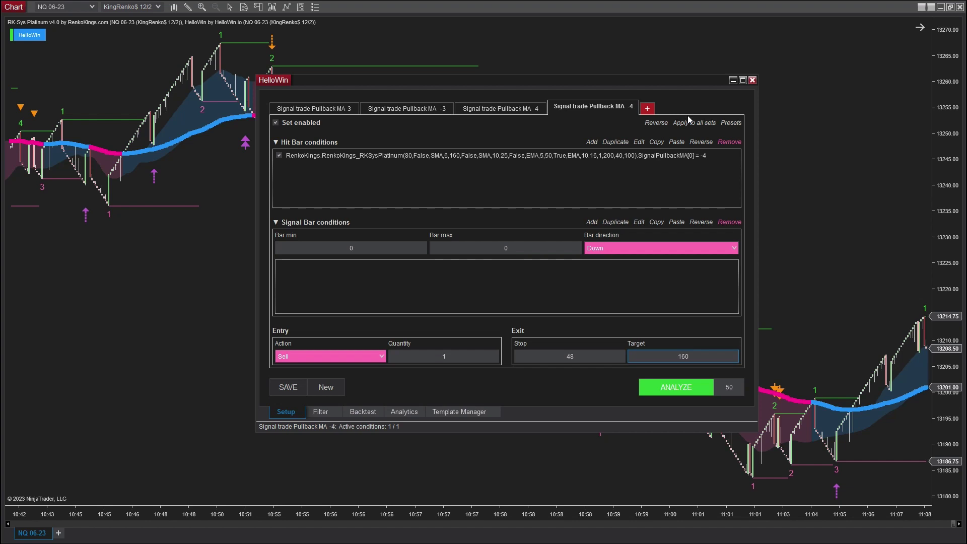
click(687, 121)
click(490, 270)
Check the data series end date 04/27/2023 without changes, then run the HelloWin backtest
click(521, 292)
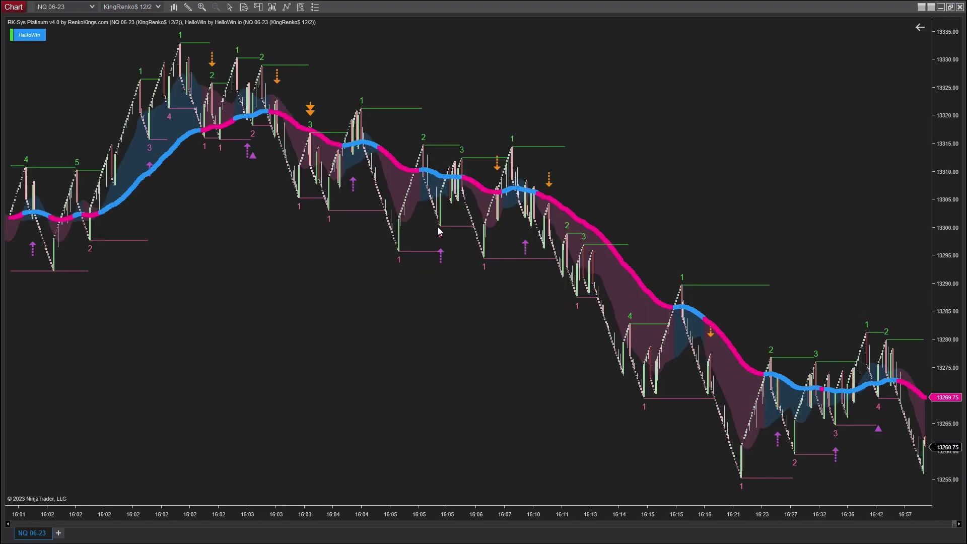
double_click(389, 228)
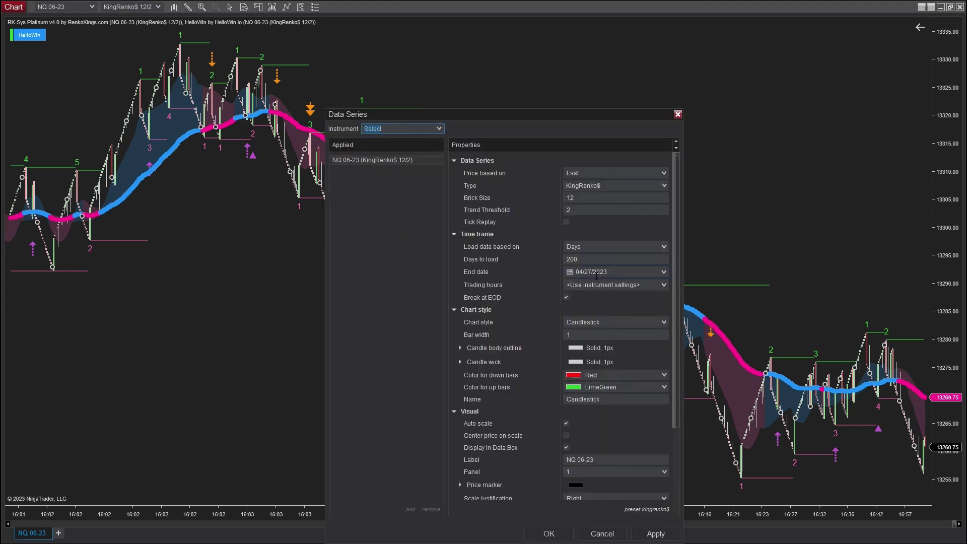
click(597, 274)
drag(576, 272, 635, 288)
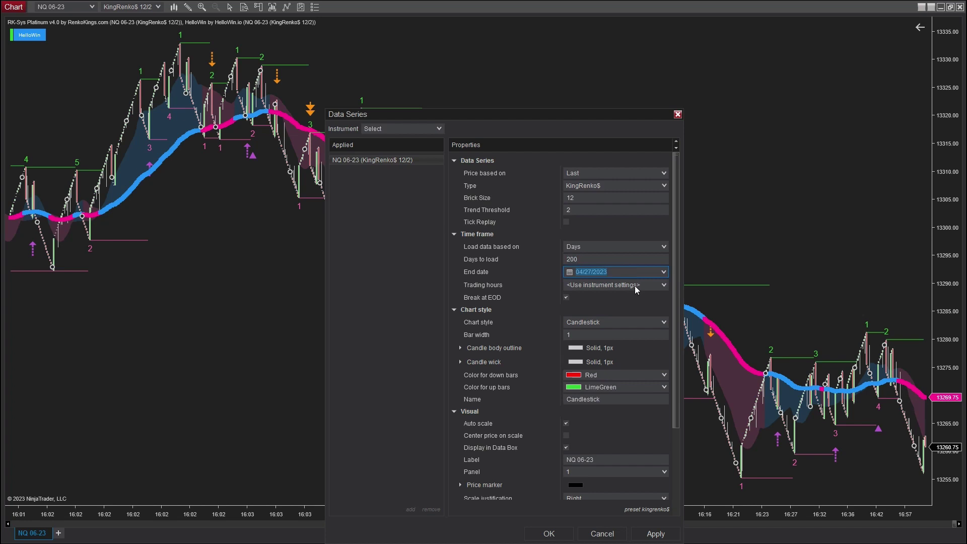
click(600, 538)
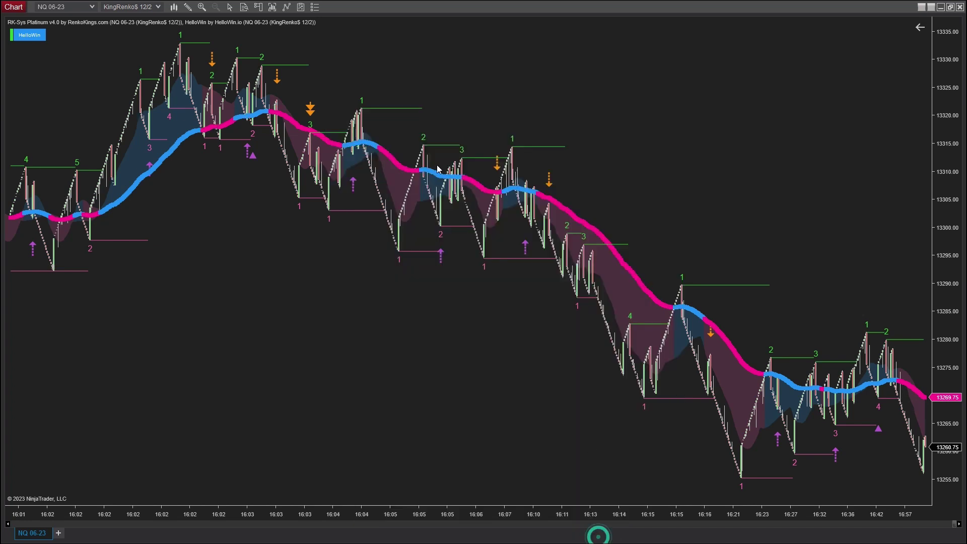
click(29, 34)
click(576, 392)
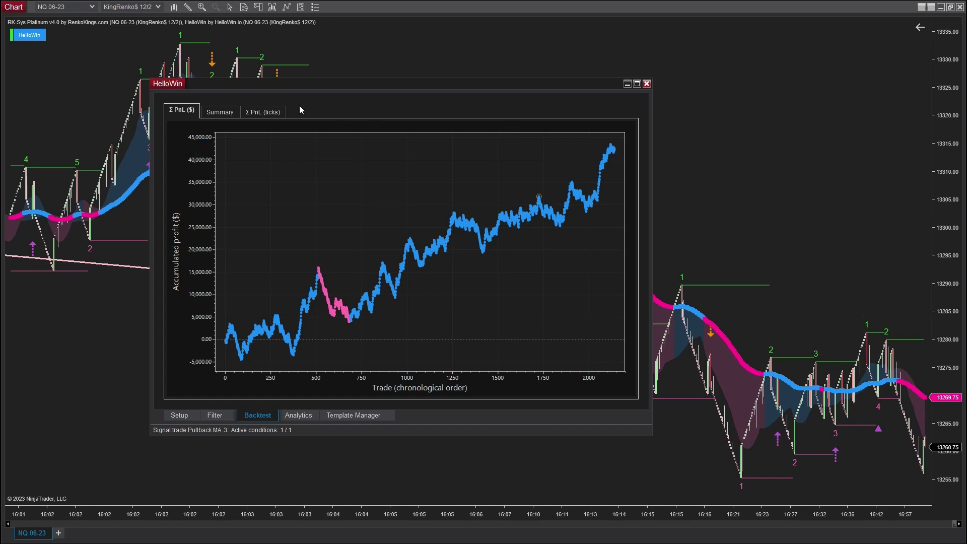
Show the Summary tab and highlight the $42,255 Accumulated profit row
click(213, 114)
click(335, 140)
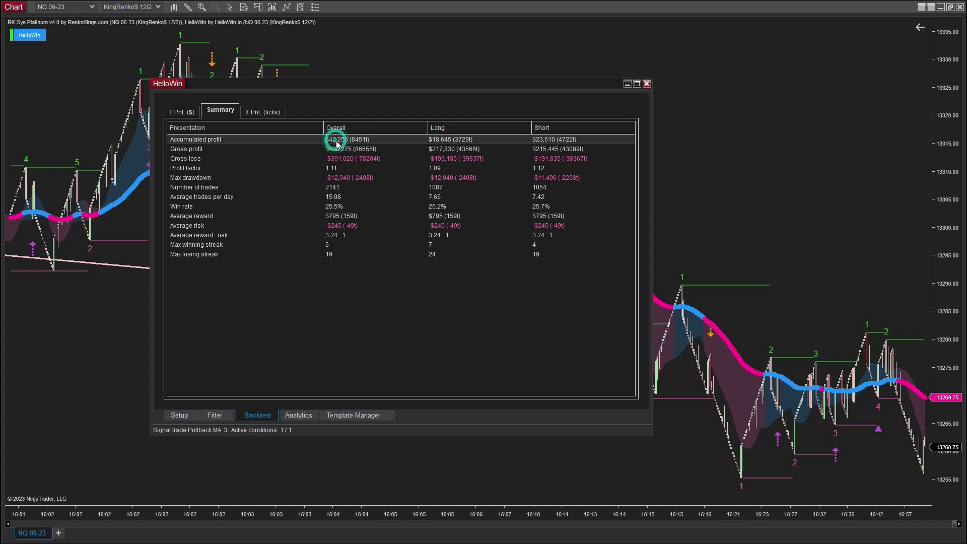
Review the profit factor 1.11, max drawdown and average trades per day, then return to the Σ PnL ($) curve
click(334, 170)
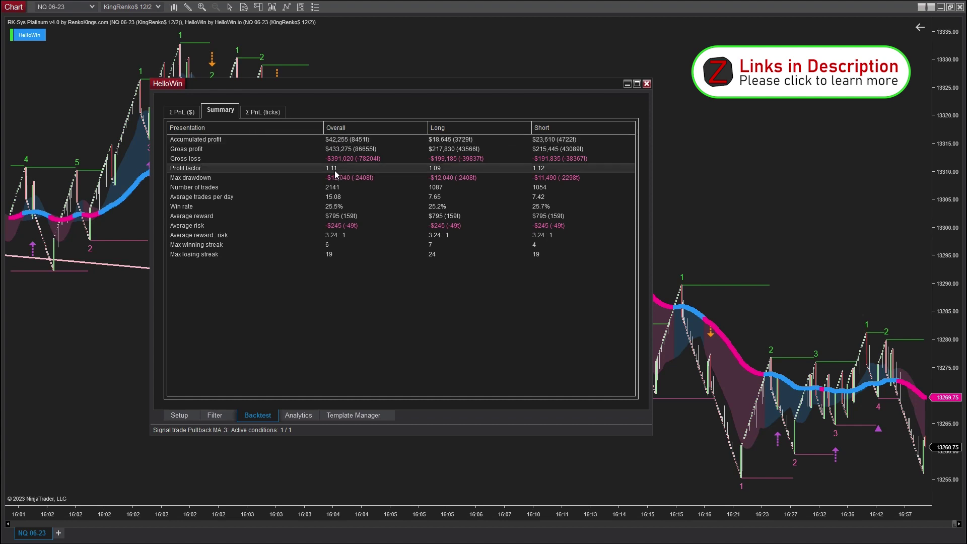
click(340, 180)
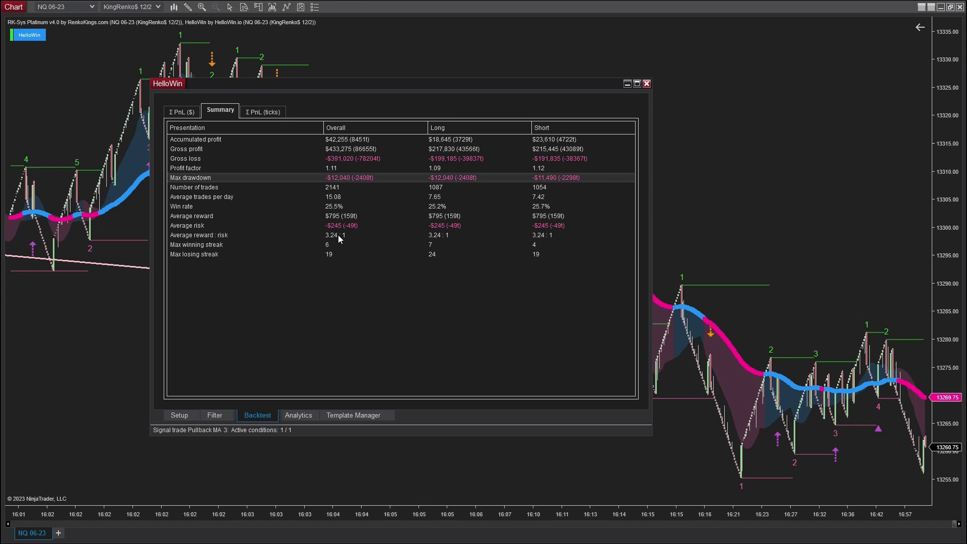
click(333, 201)
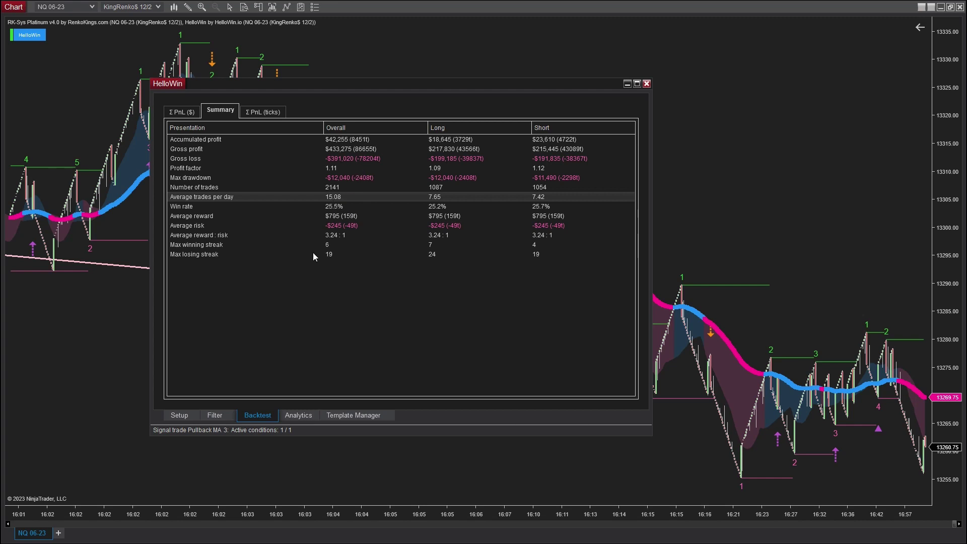
click(176, 111)
Close HelloWin, scroll through the chart's trade markers, and reopen the HelloWin Σ PnL ($) curve
click(609, 149)
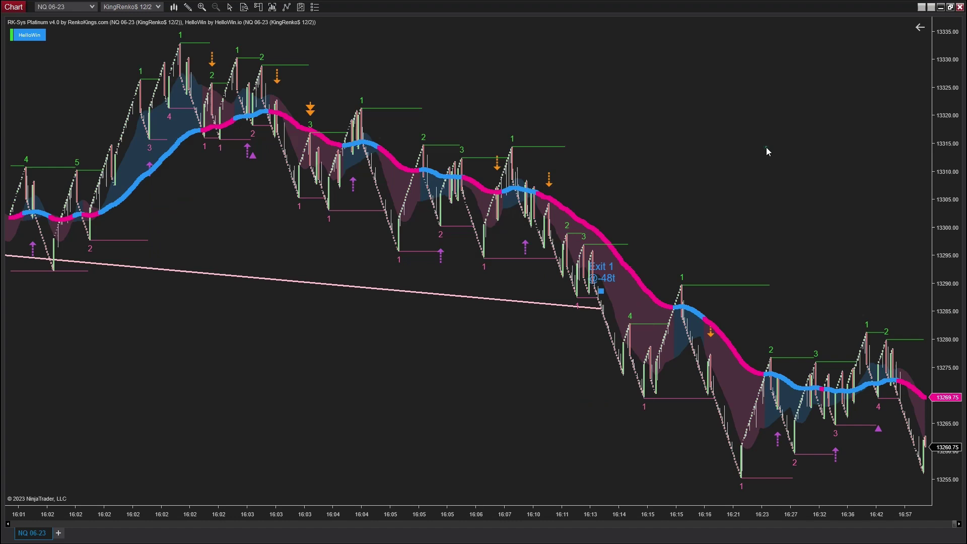
click(743, 419)
scroll(331, 386, down, 10)
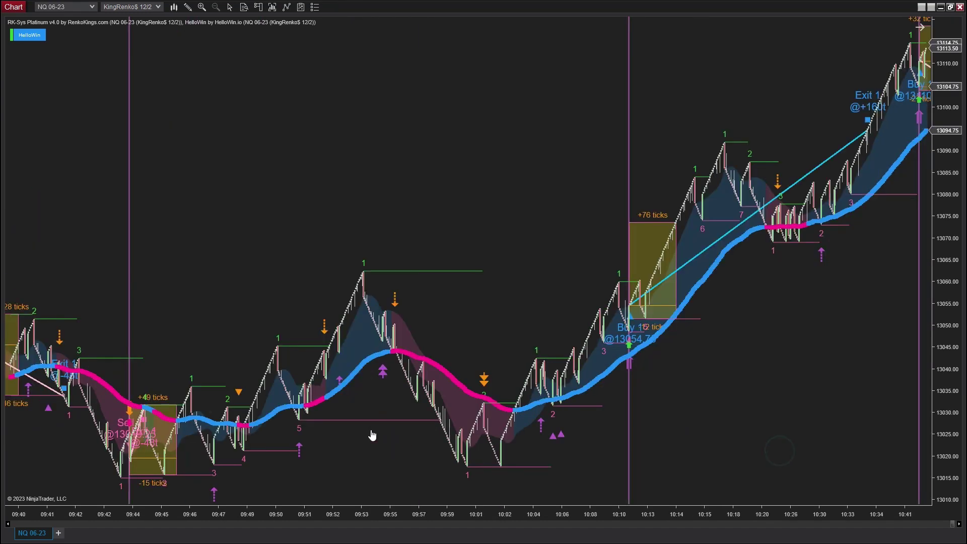
scroll(579, 433, down, 10)
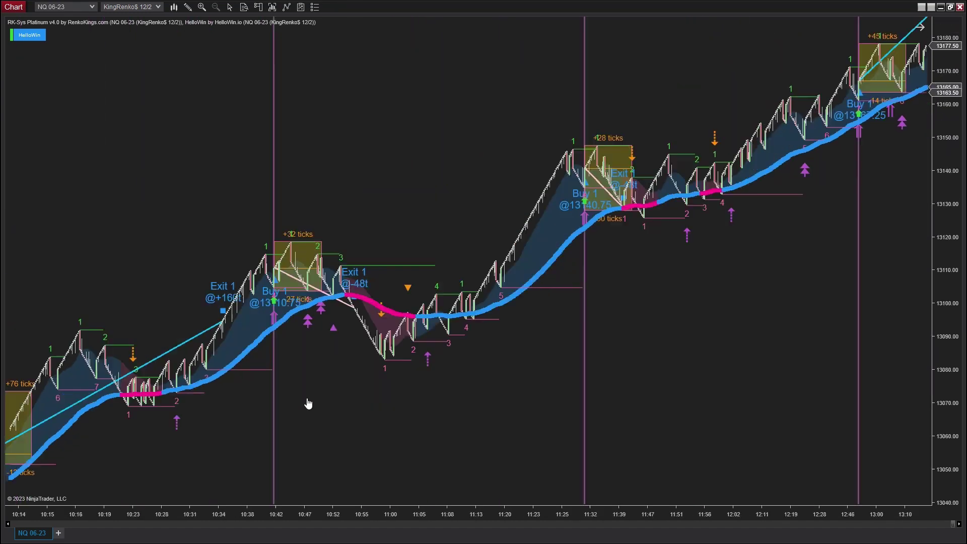
scroll(430, 413, down, 2)
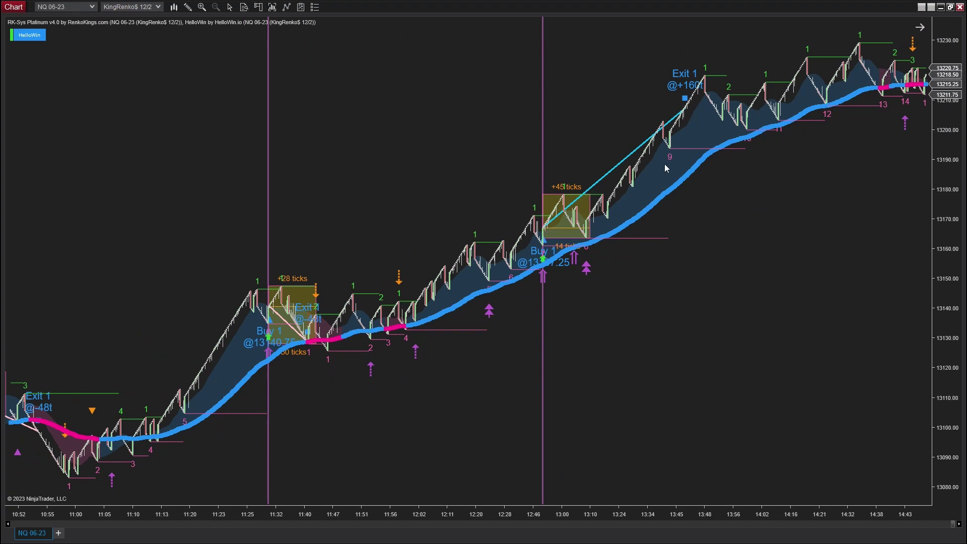
click(28, 40)
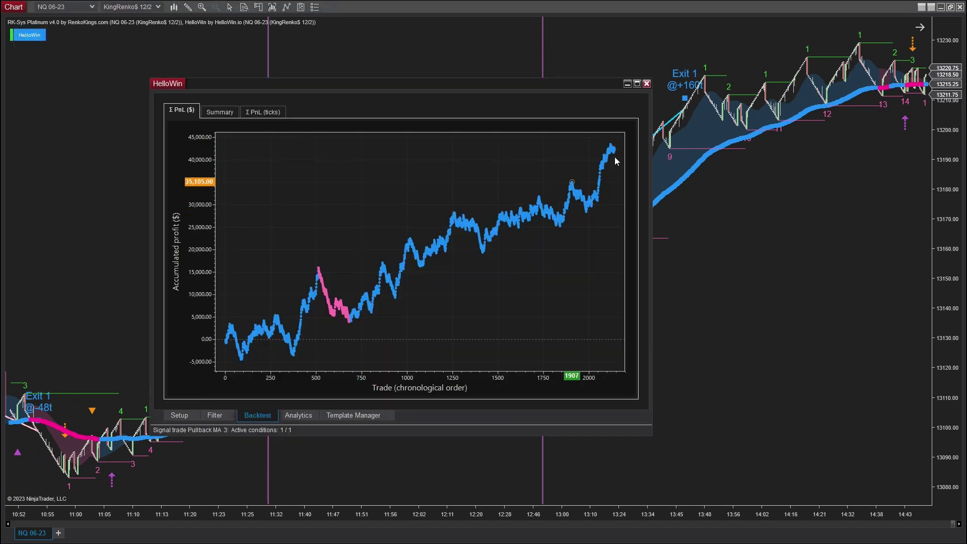